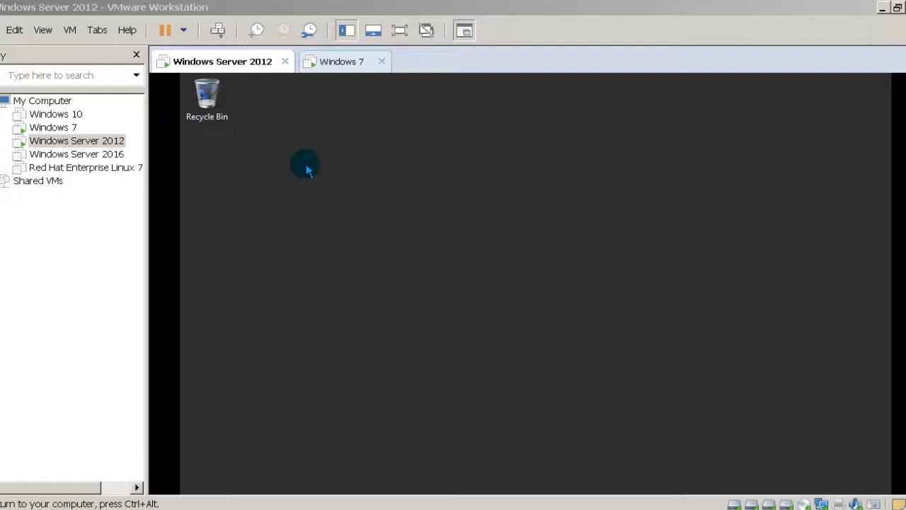
Check the Windows 7 virtual machine's logon screen and return to the Windows Server 2012 virtual machine
click(346, 71)
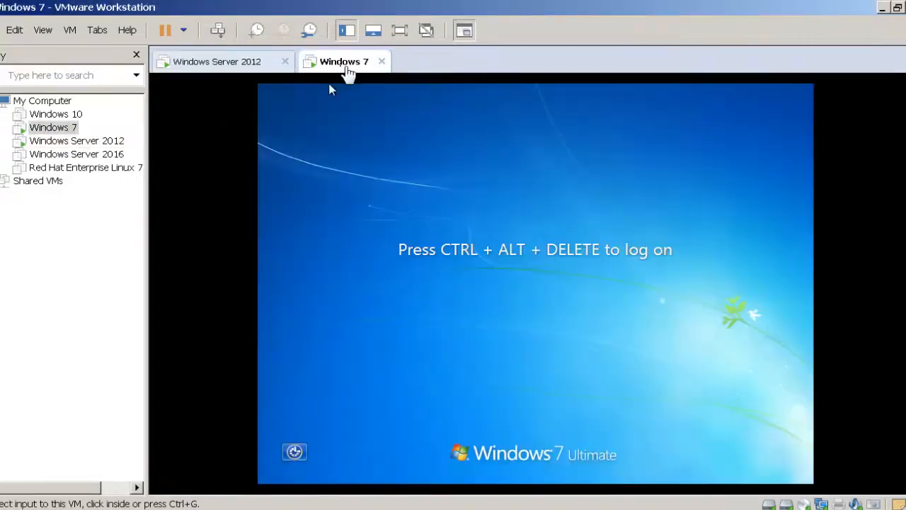
click(345, 87)
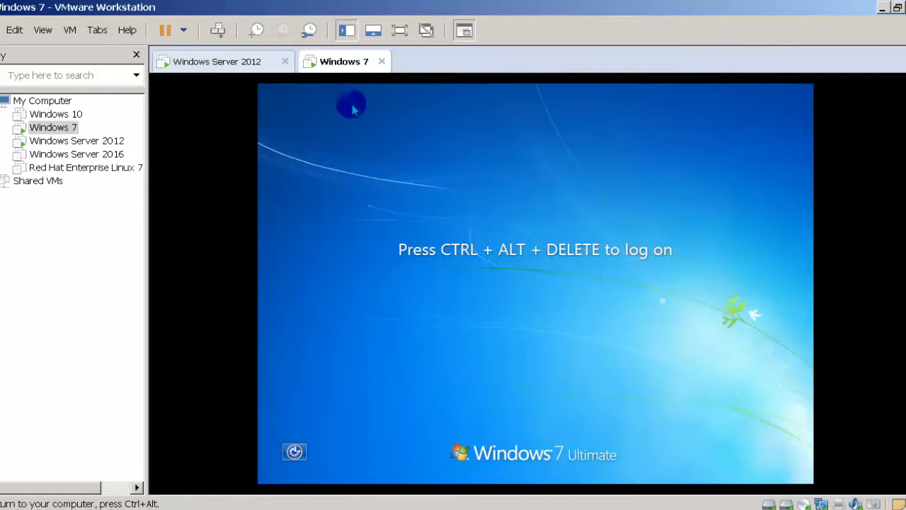
key(ctrl+alt)
click(350, 124)
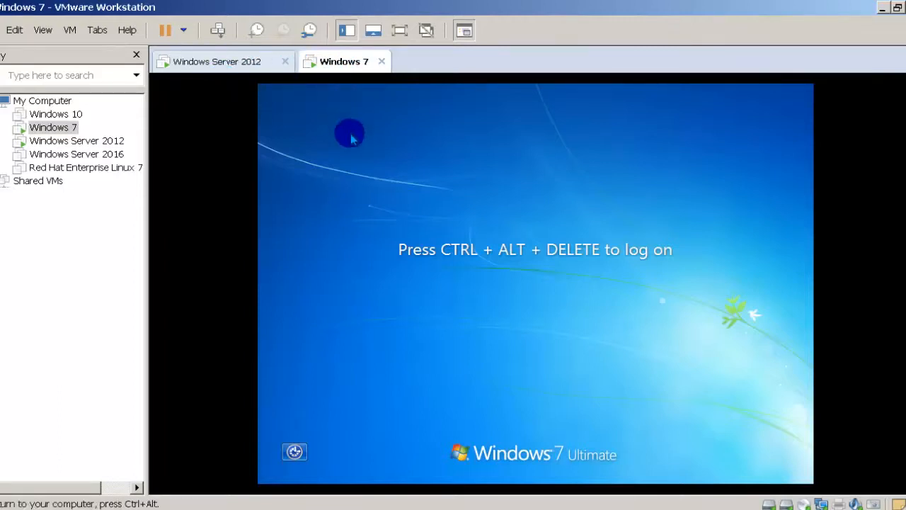
key(ctrl+alt)
click(220, 61)
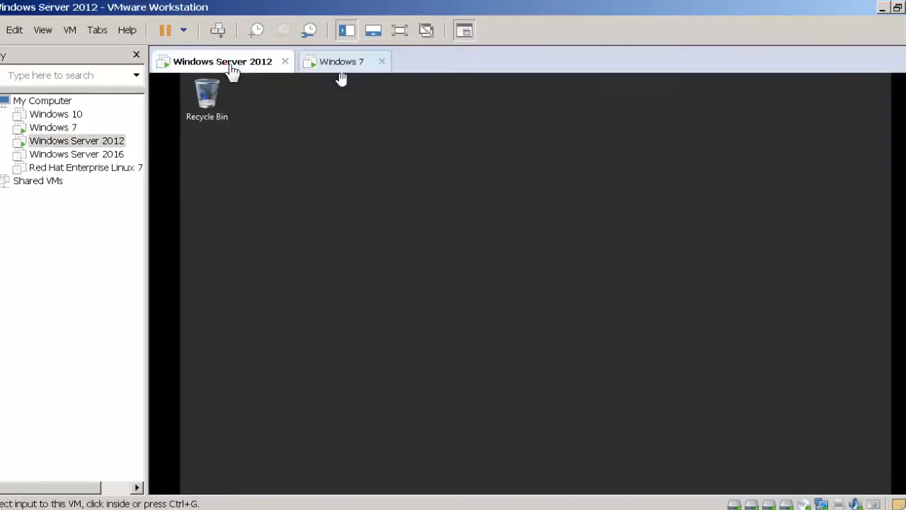
click(332, 254)
key(ctrl+alt)
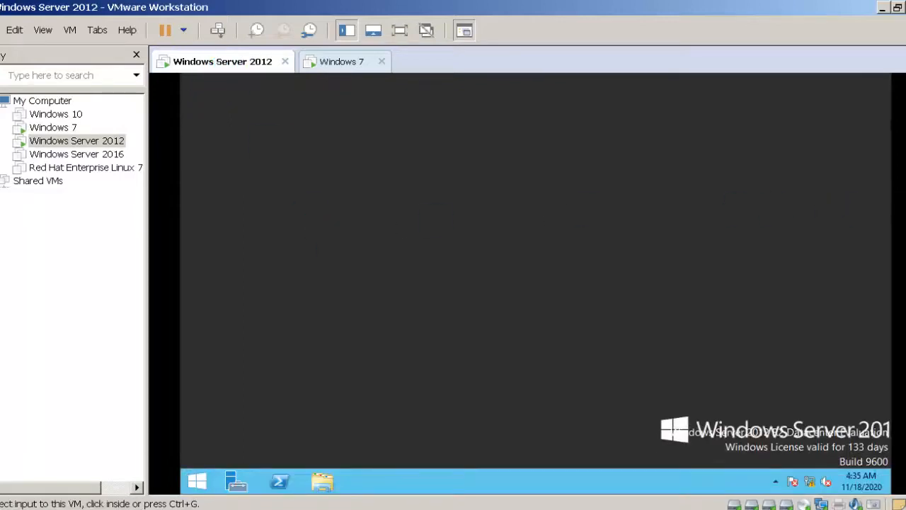
Open Active Directory Users and Computers from Server Manager
click(228, 480)
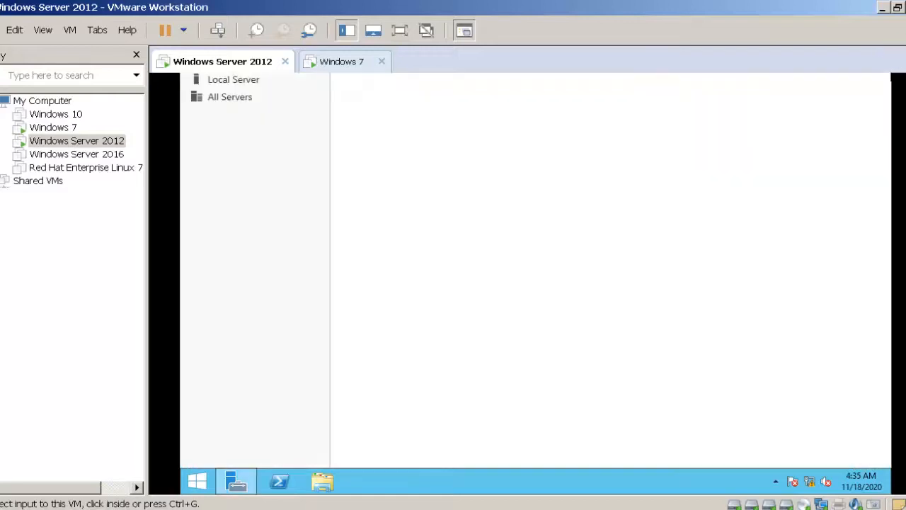
click(789, 105)
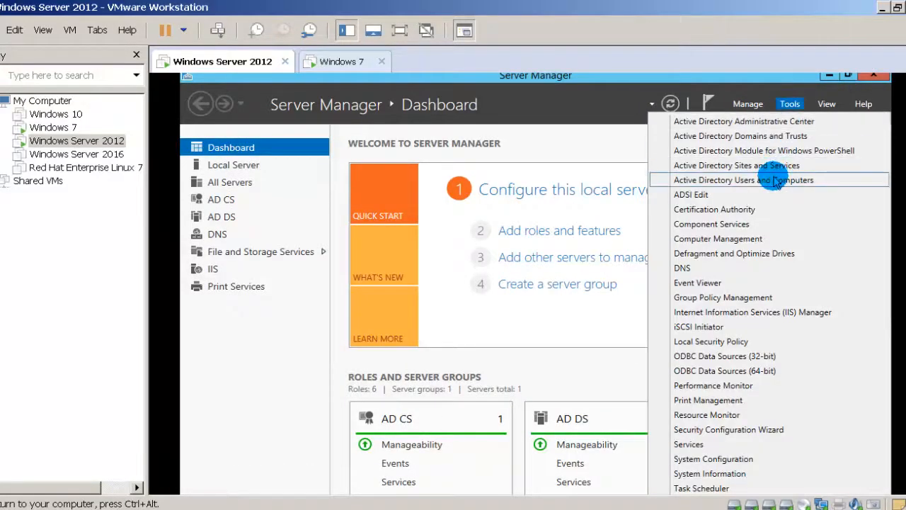
click(775, 181)
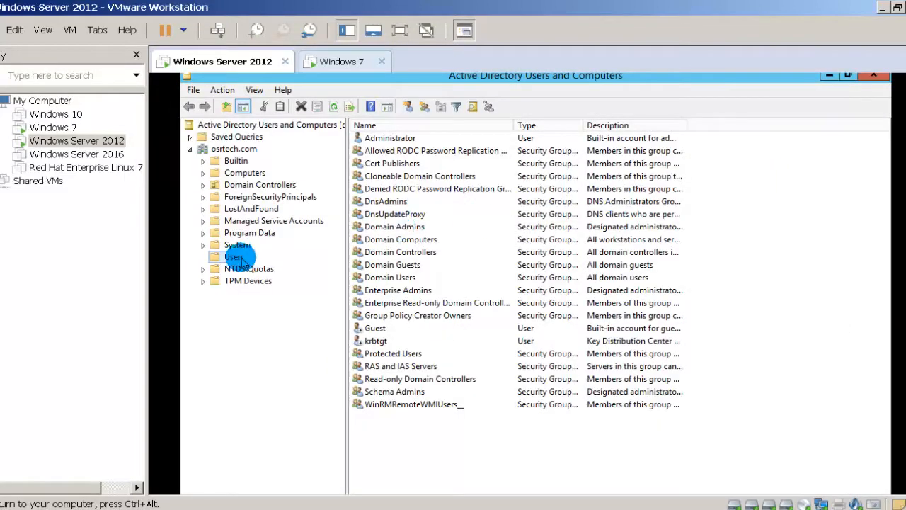
Start a new user in the Users container of osrtech.com, entering the person's first name, last name and logon name
click(238, 257)
right_click(238, 257)
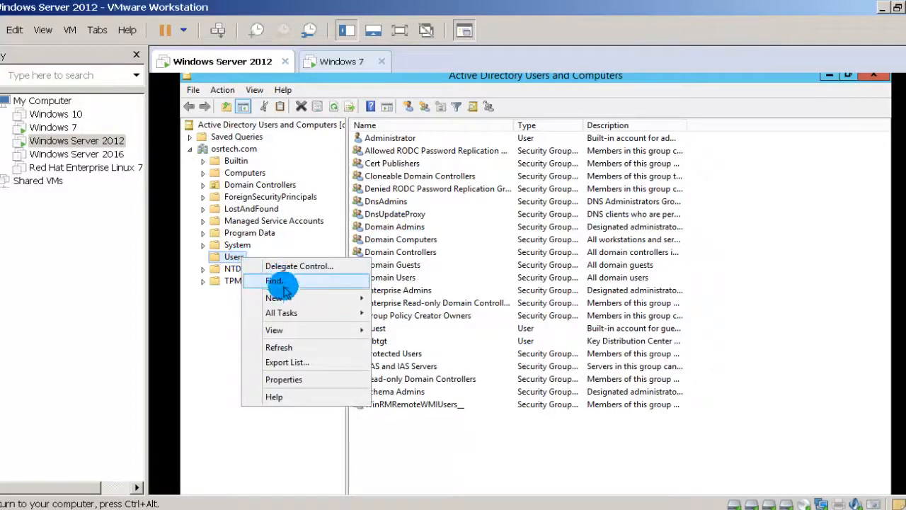
mouse_move(289, 300)
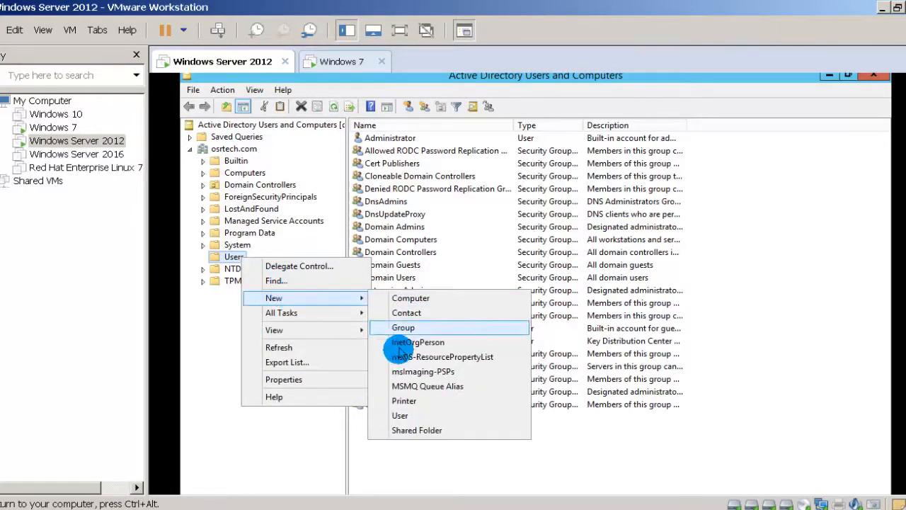
click(403, 416)
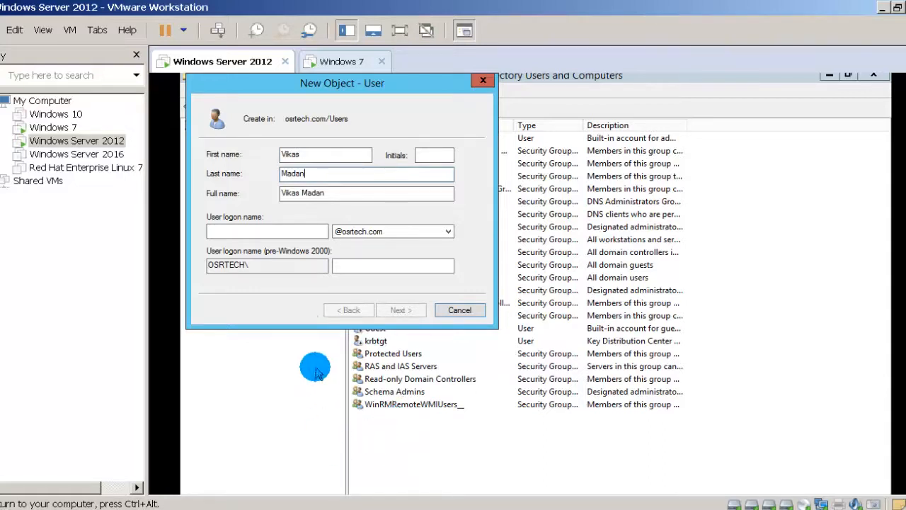
click(289, 229)
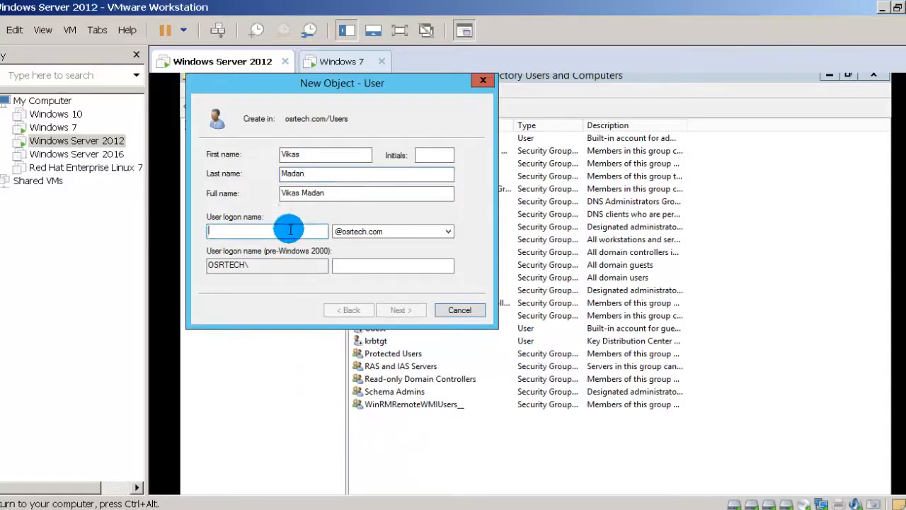
text(vikas)
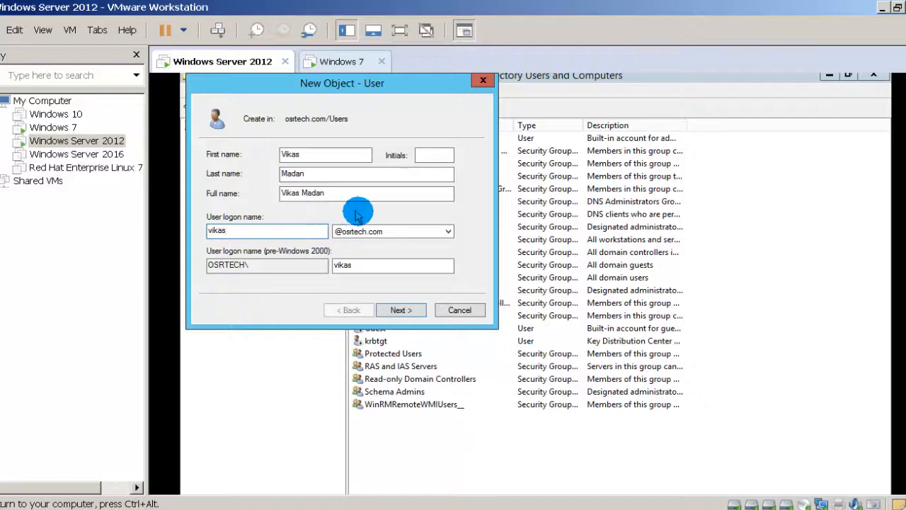
click(401, 310)
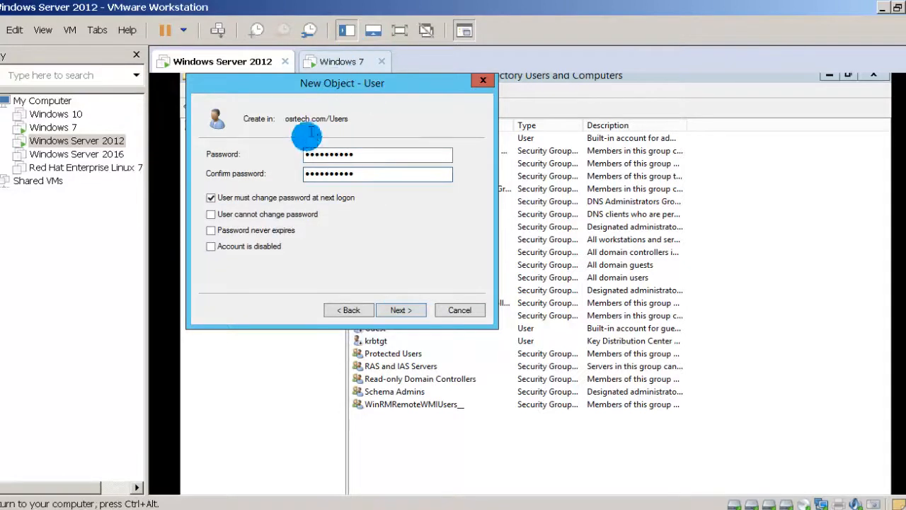
Finish the user with an account password and no forced change at next logon, and close the directory and Server Manager windows
click(301, 198)
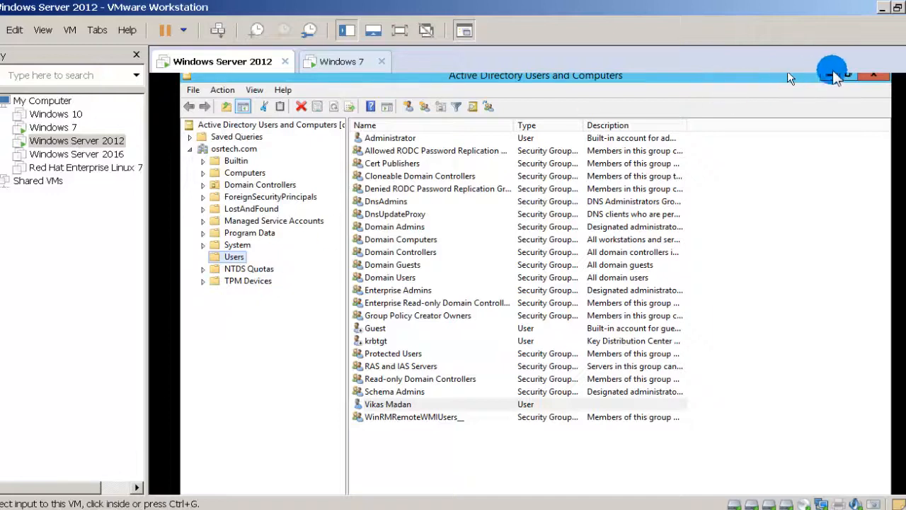
click(865, 77)
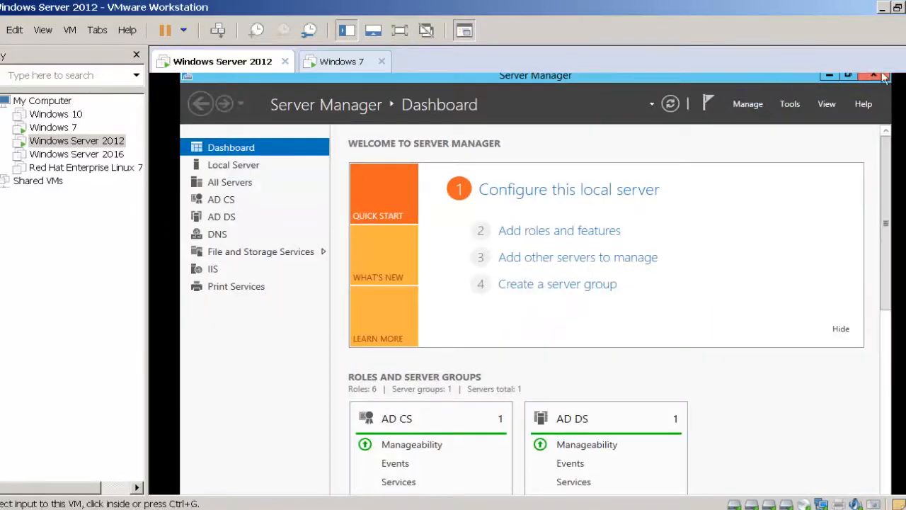
click(872, 76)
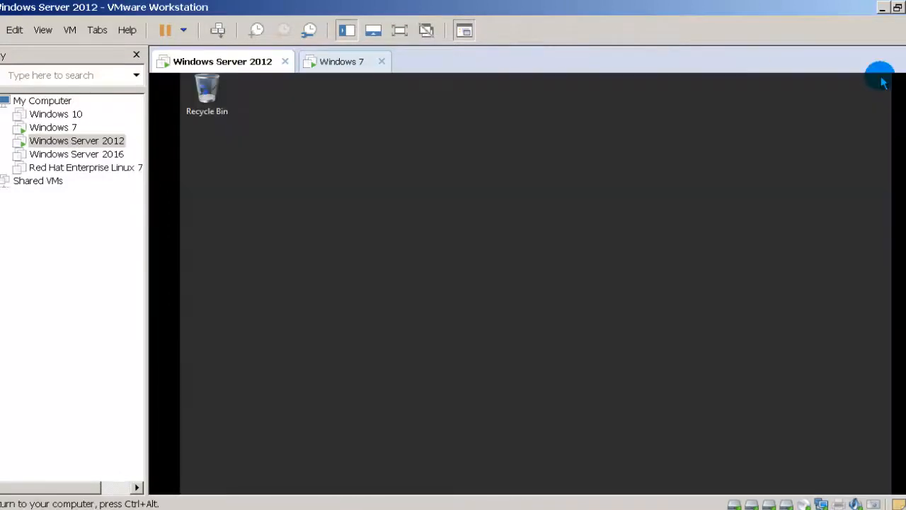
Create a folder named vikasdata on Local Disk (C:)
key(super+e)
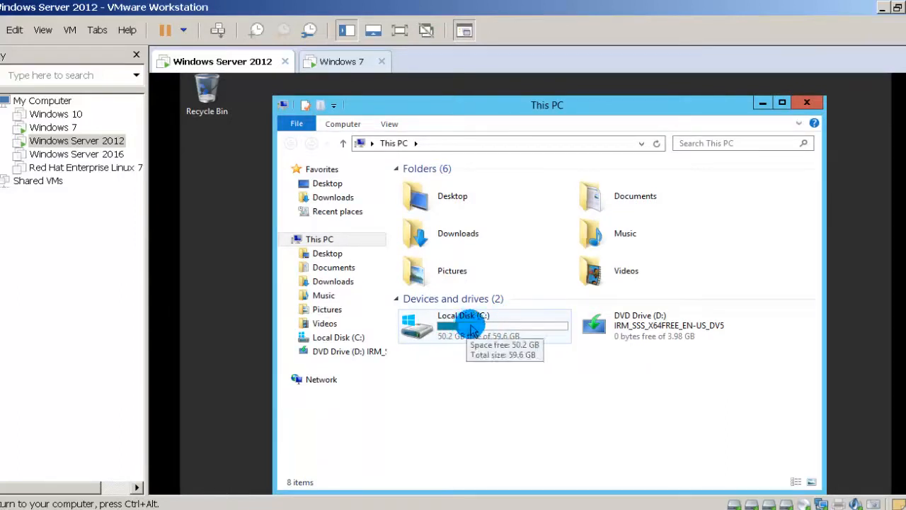
double_click(467, 329)
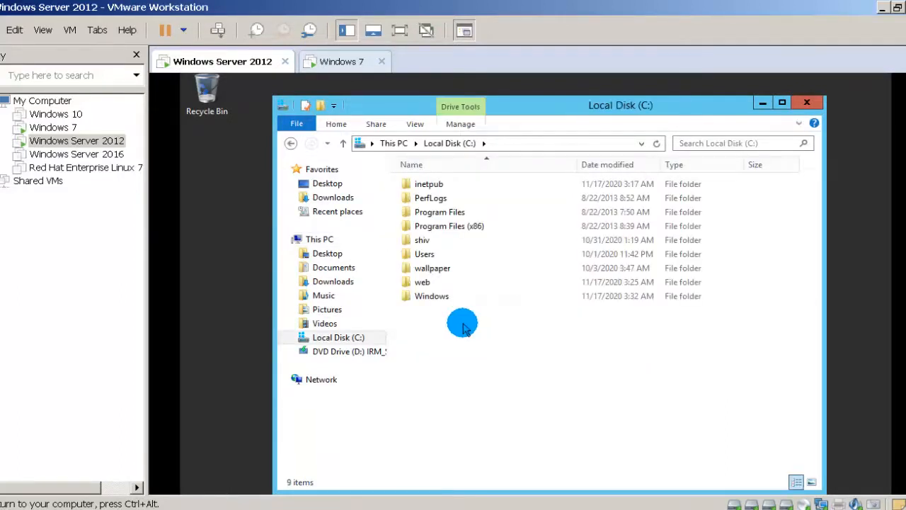
right_click(464, 324)
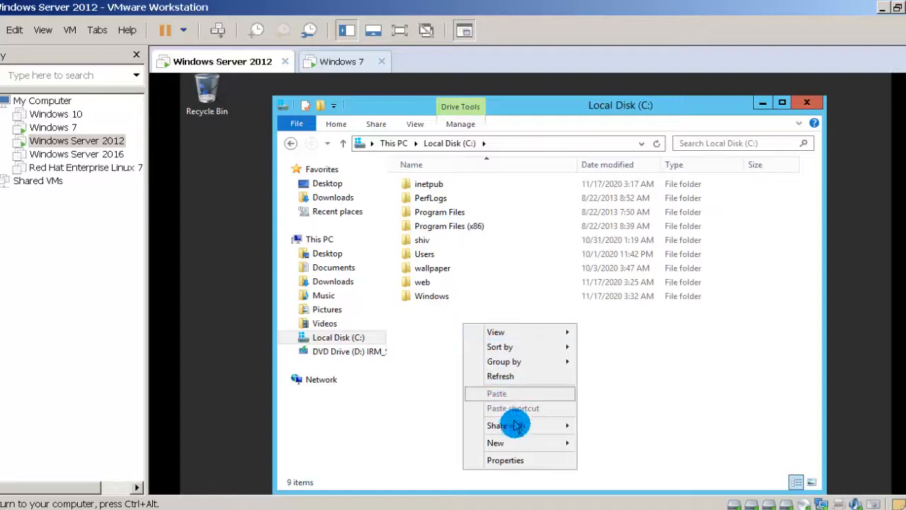
mouse_move(522, 440)
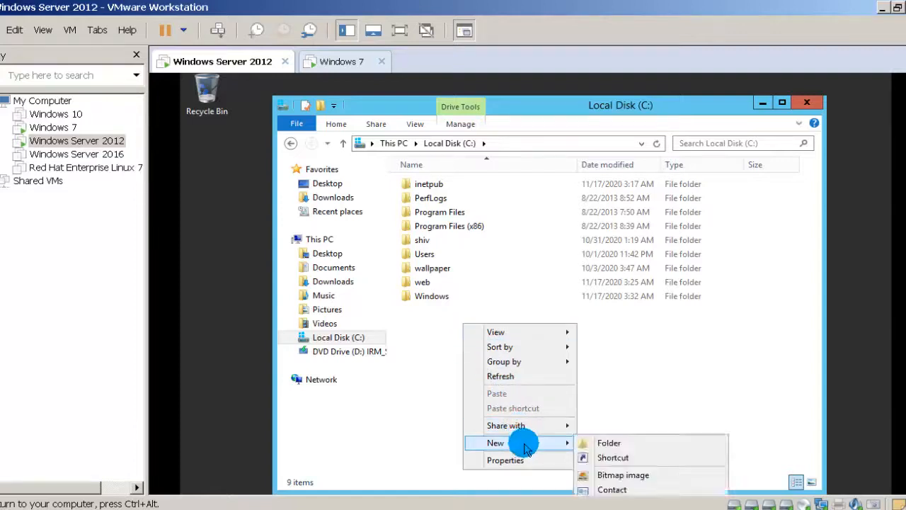
click(595, 443)
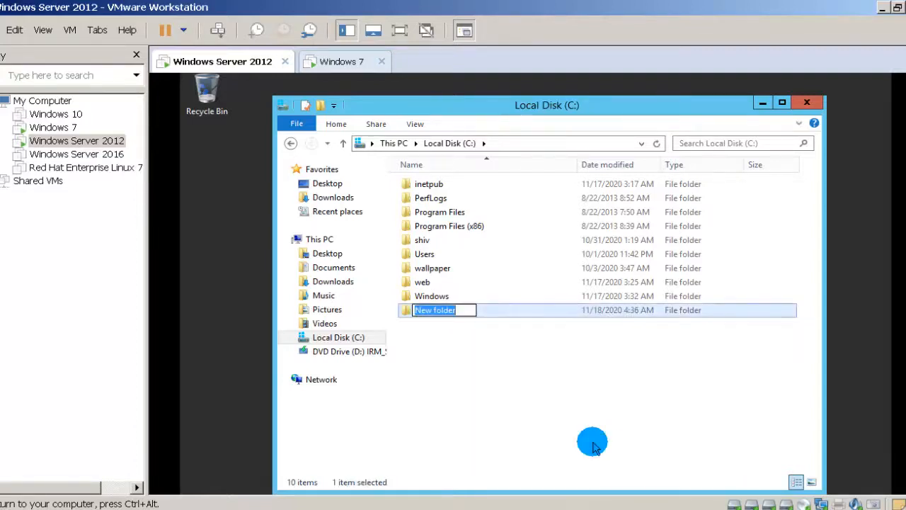
text(vikasdata)
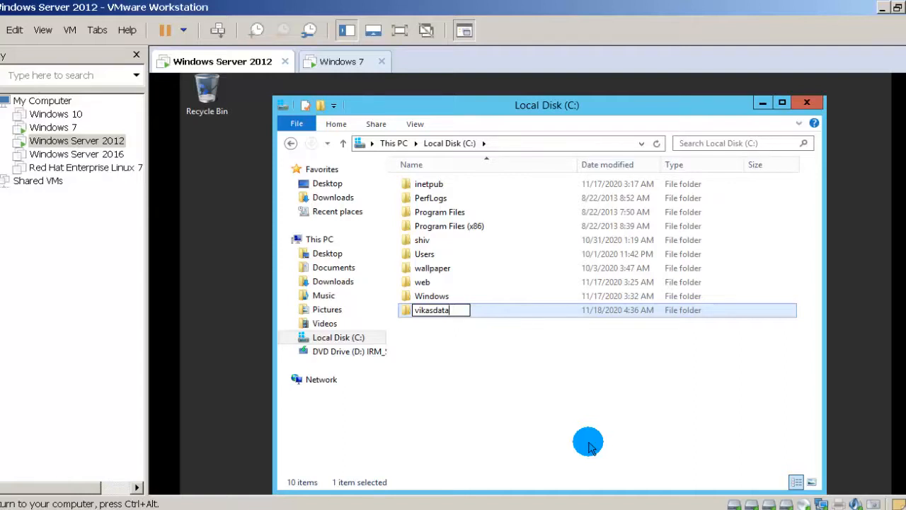
click(471, 368)
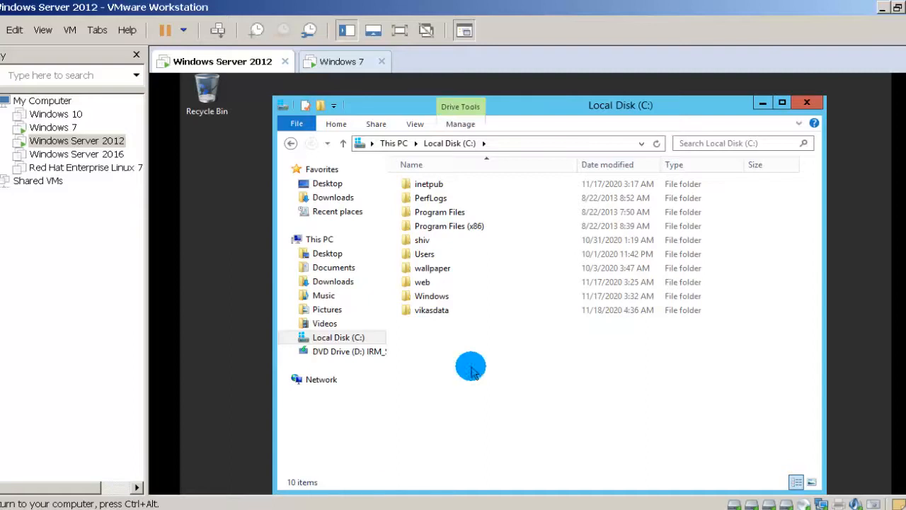
Open the File Sharing settings of the vikasdata folder for sharing with specific people
right_click(424, 313)
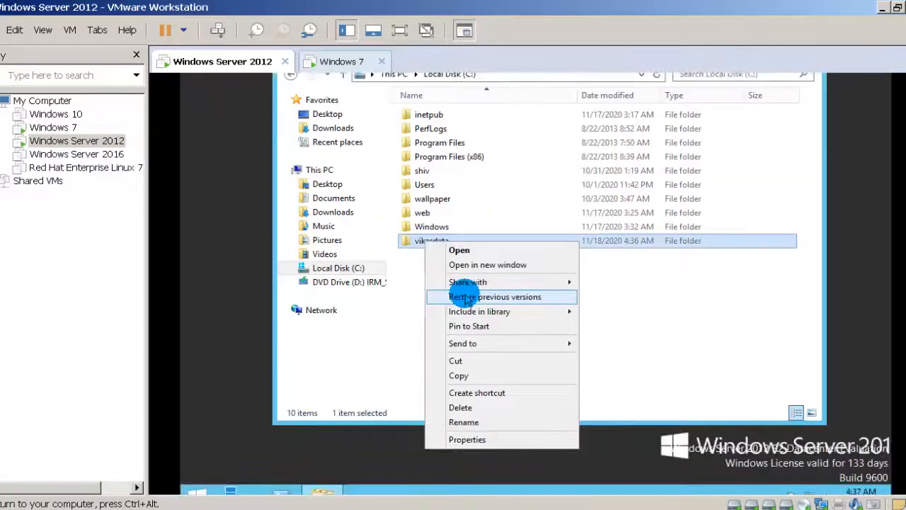
mouse_move(482, 283)
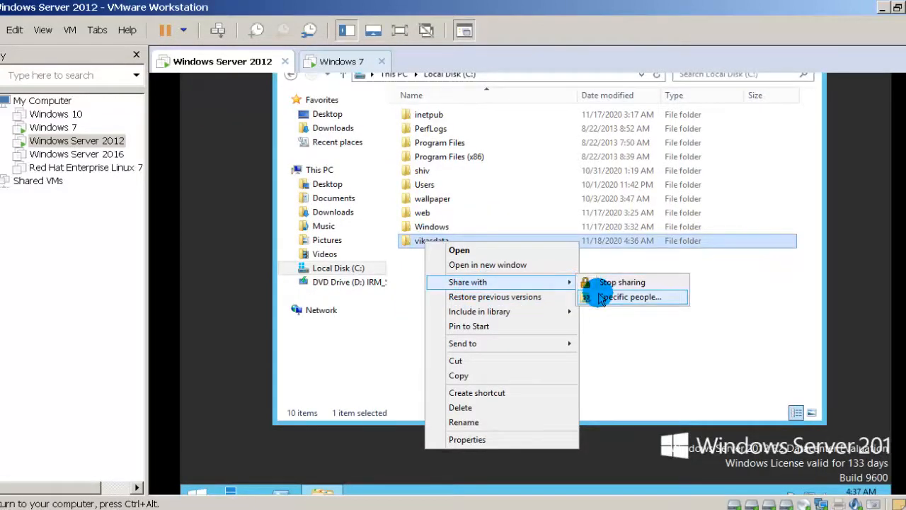
click(629, 296)
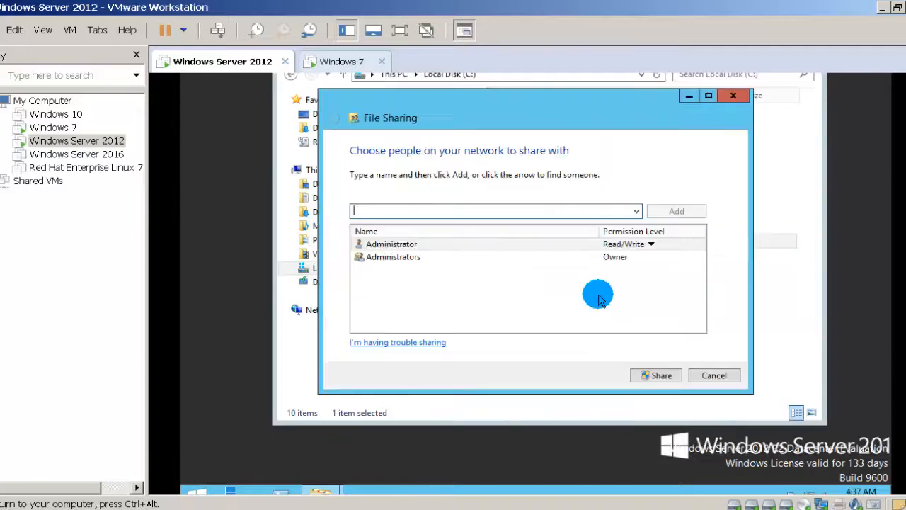
Search the osrtech.com directory for the newly created user and add that account to the folder's sharing list
click(637, 211)
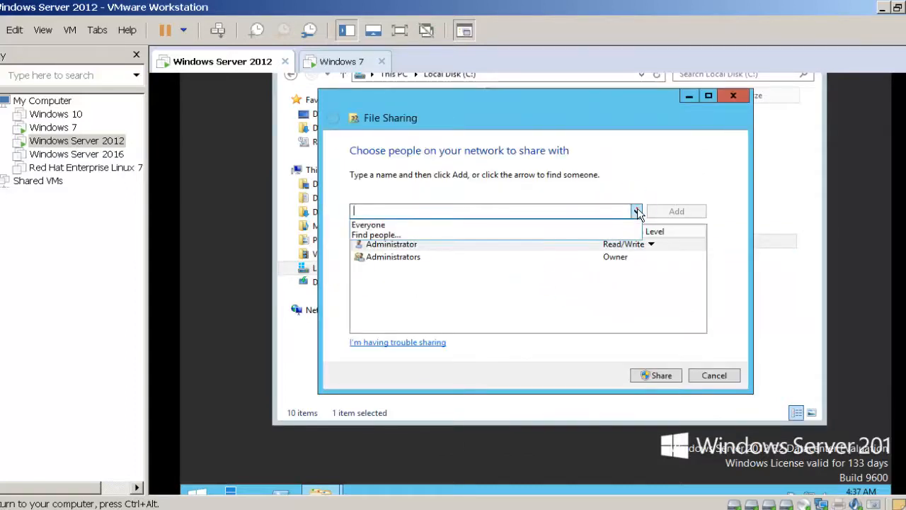
click(494, 244)
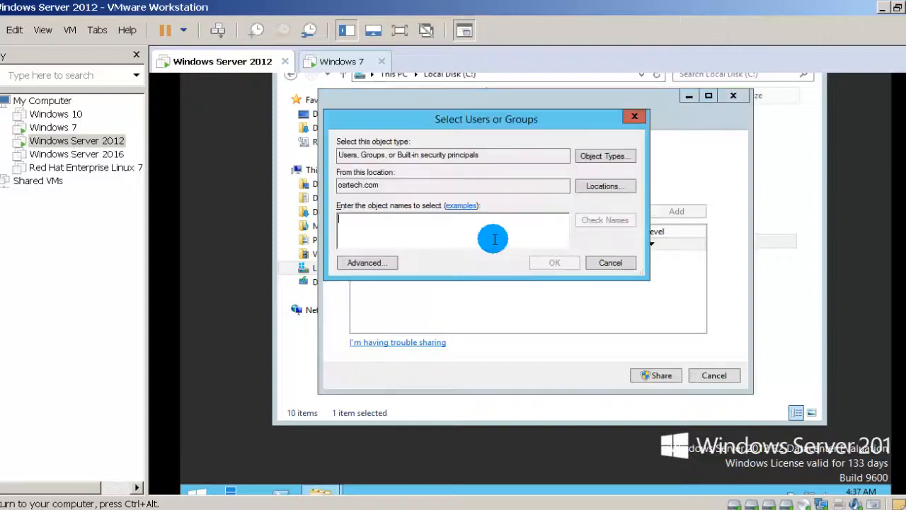
click(364, 262)
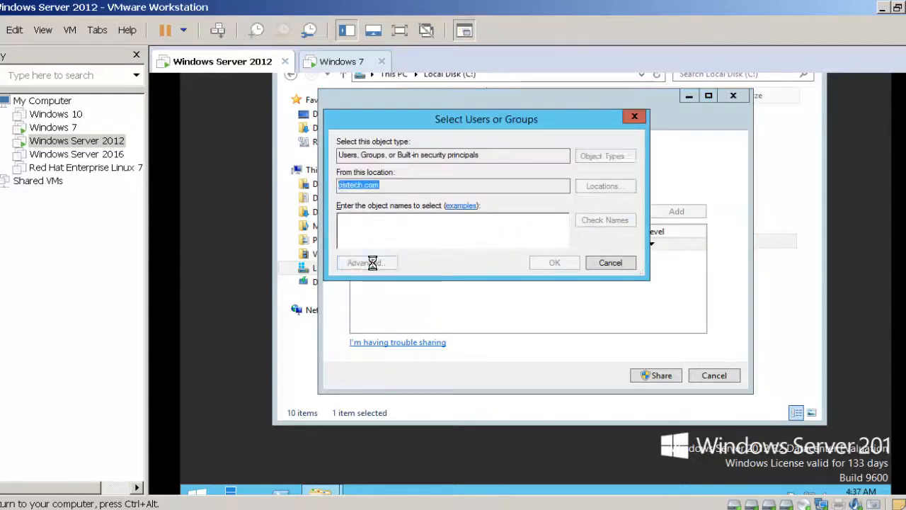
click(636, 227)
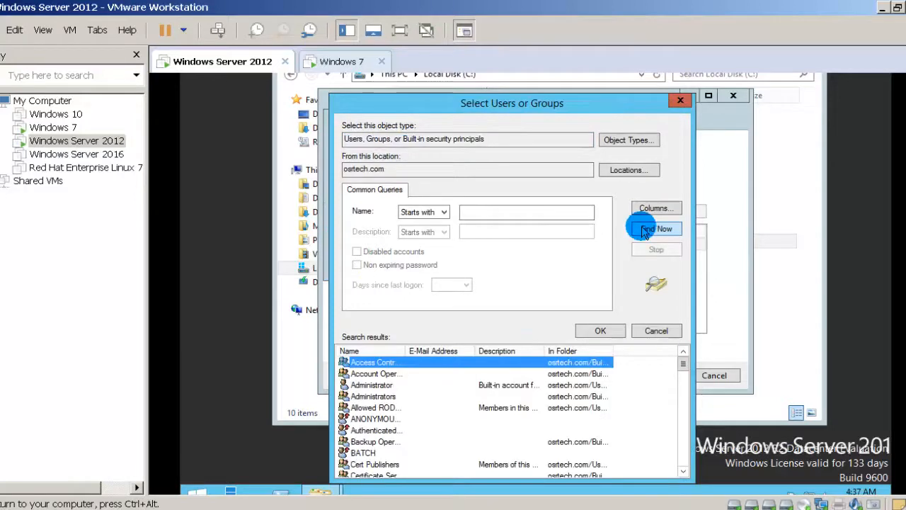
key(v)
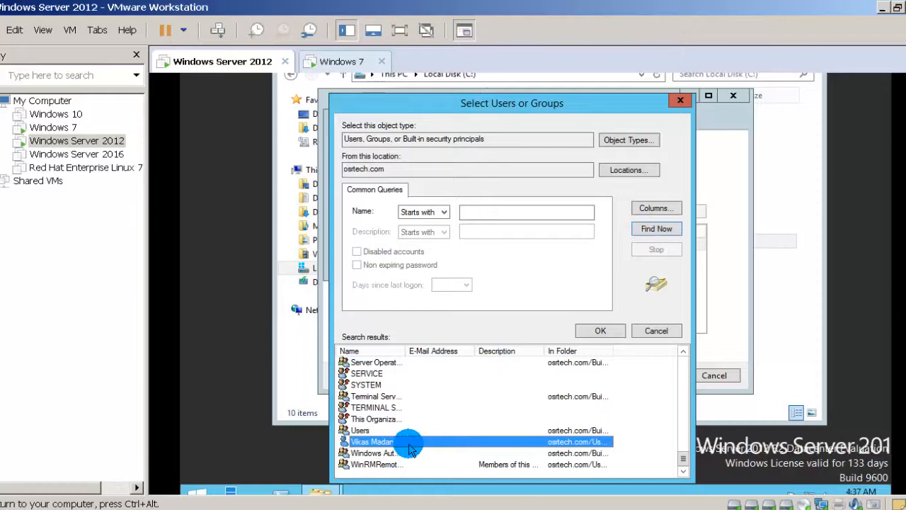
click(588, 338)
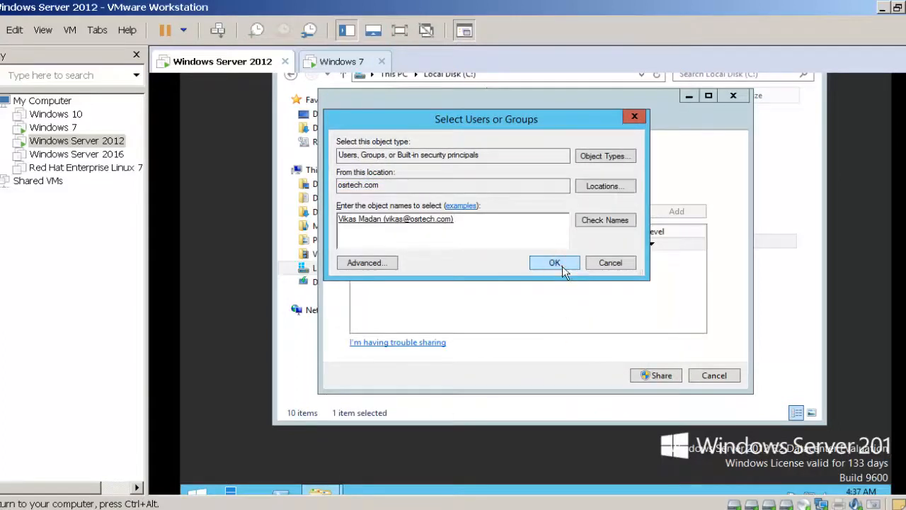
click(555, 263)
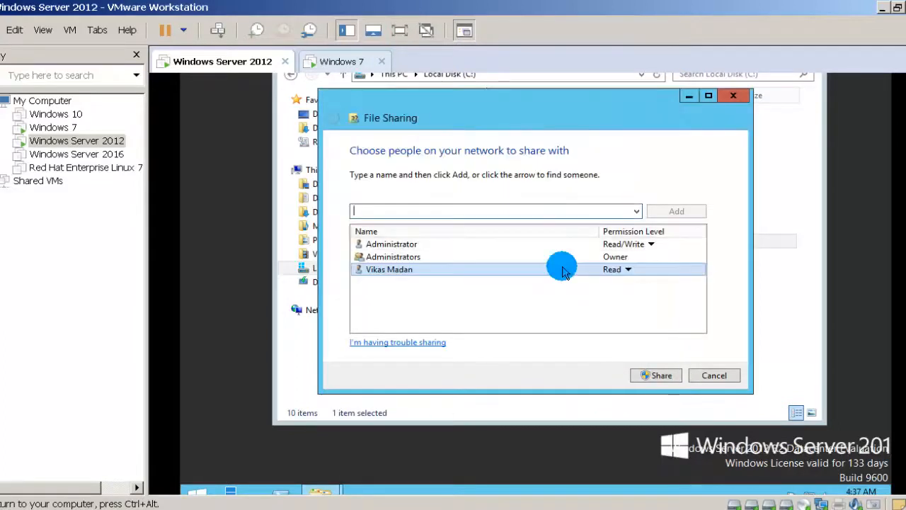
Give the newly added user Read/Write permission on the vikasdata folder, share it and finish the File Sharing wizard
click(621, 272)
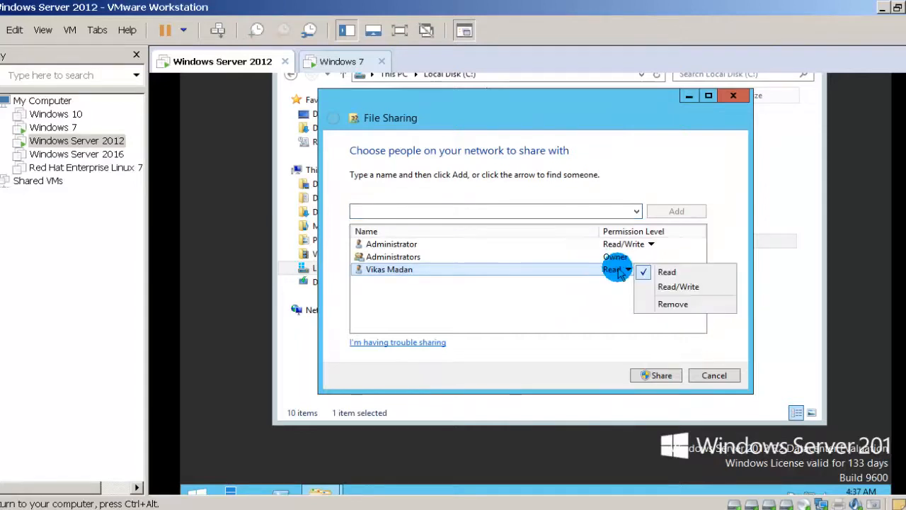
click(678, 286)
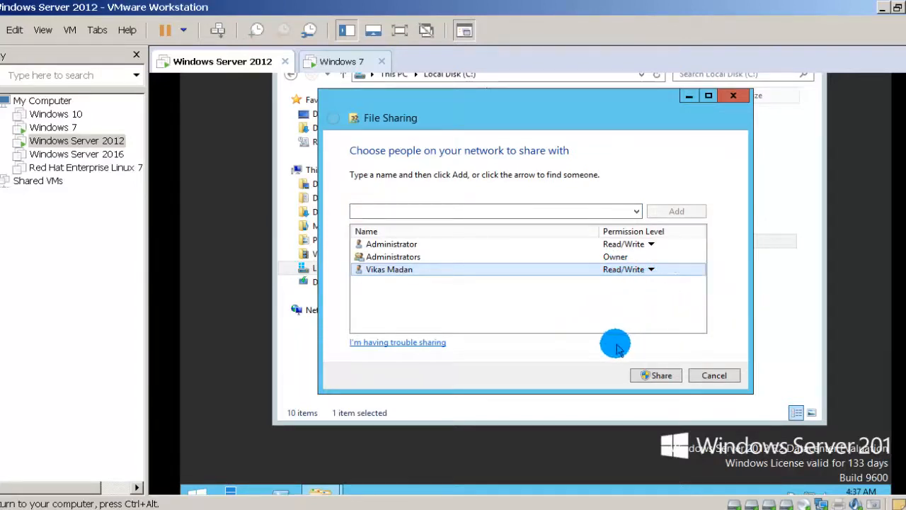
click(652, 377)
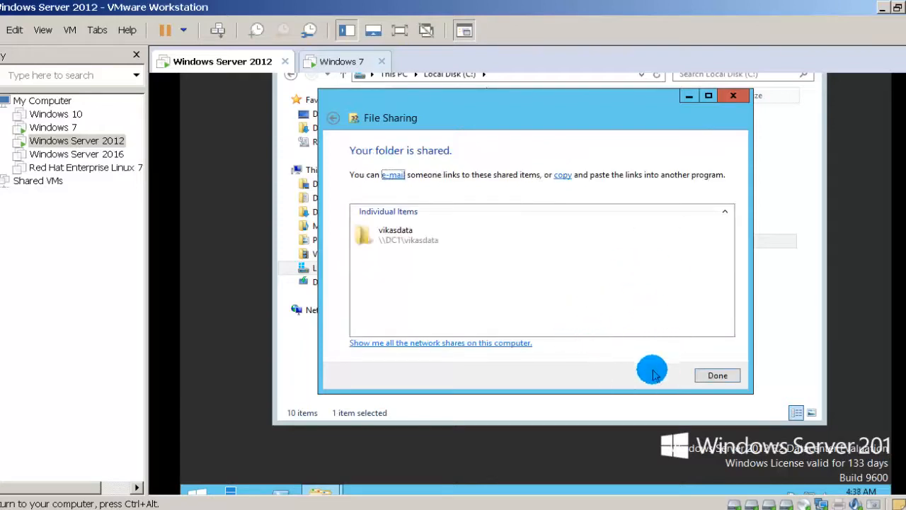
click(715, 379)
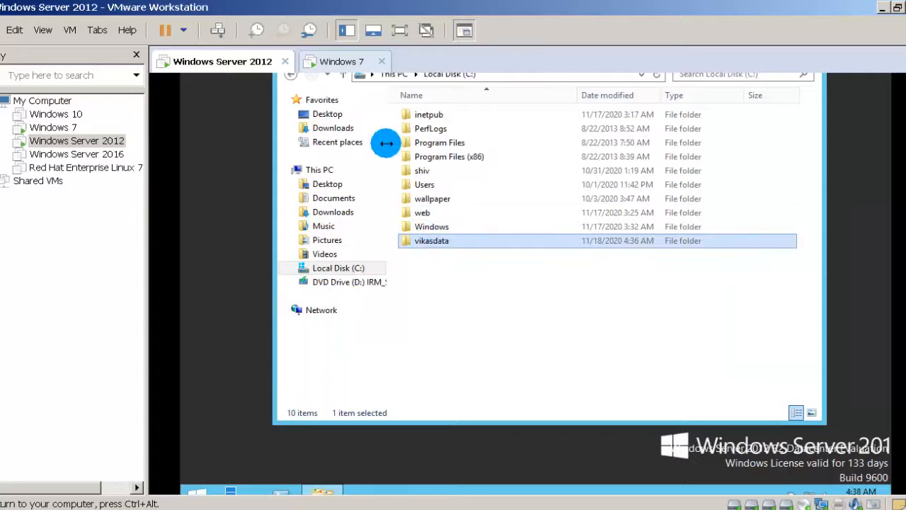
Switch to the Windows 7 virtual machine and log on to OSRTECH as another user with the new domain account's user name and password
click(353, 63)
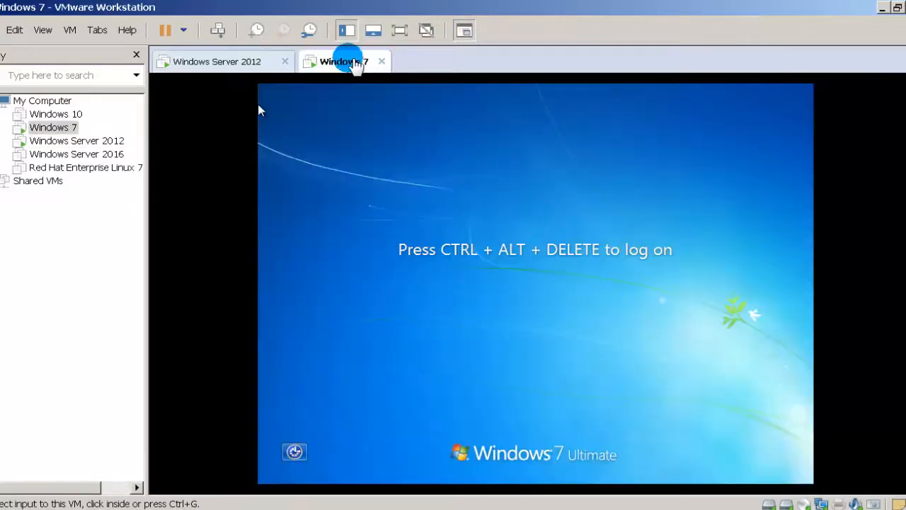
click(503, 231)
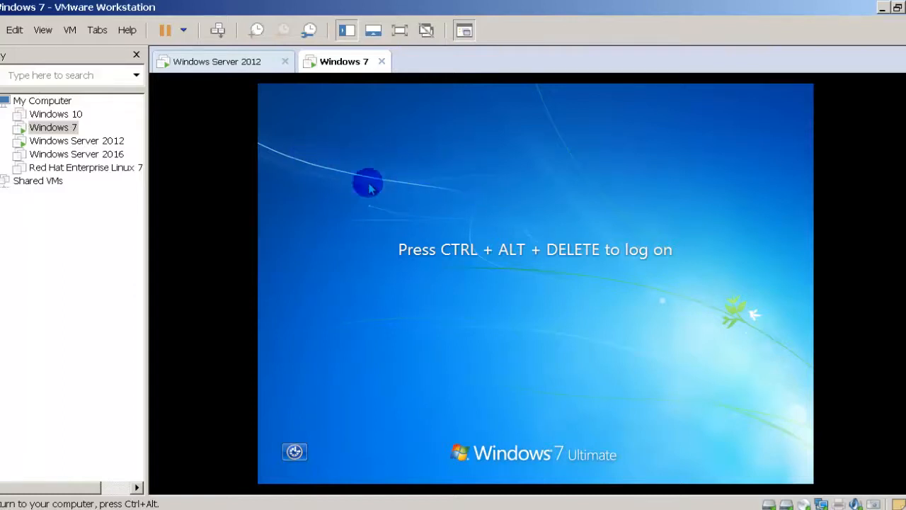
click(218, 30)
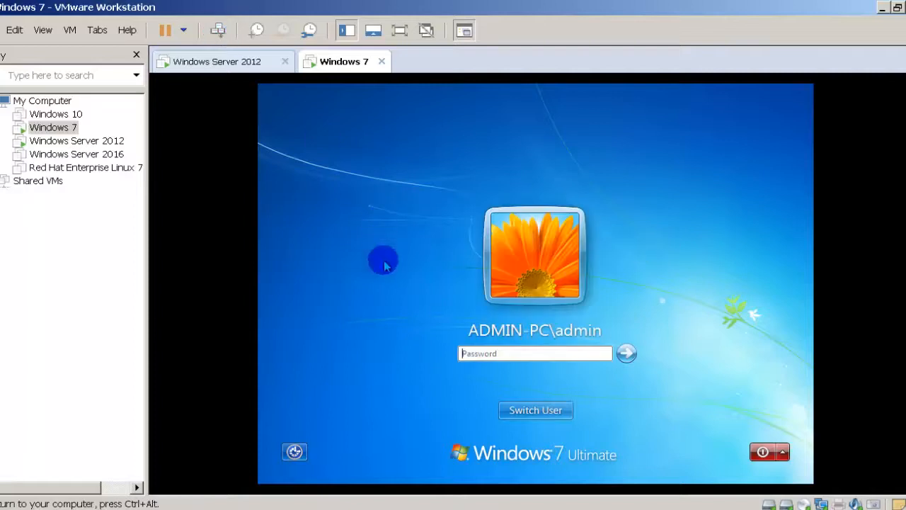
click(536, 413)
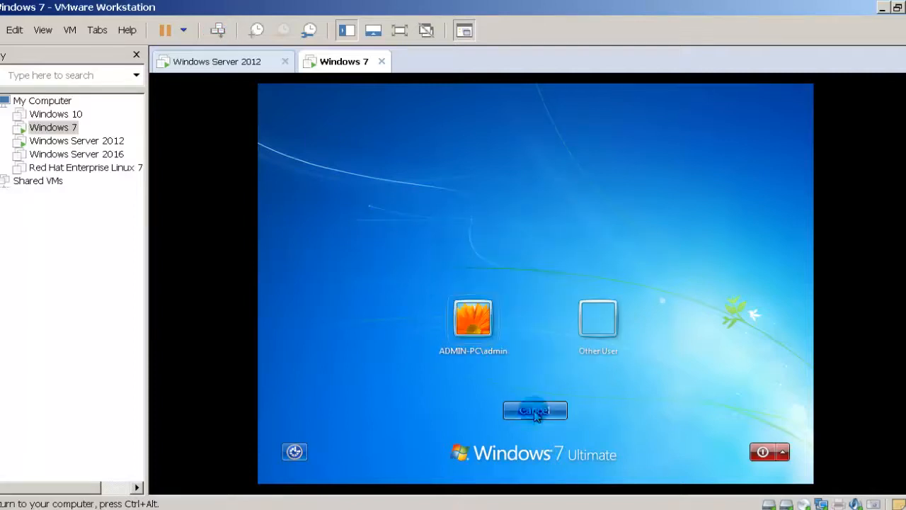
click(595, 320)
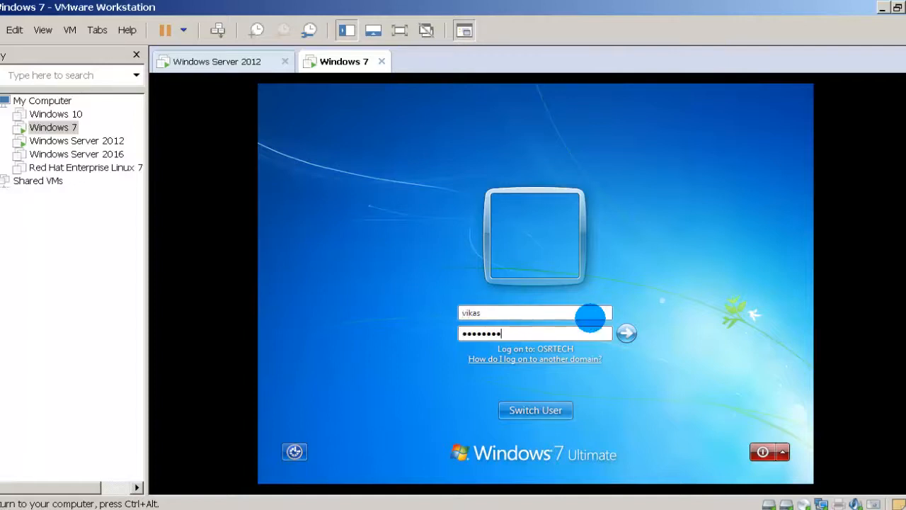
key(Return)
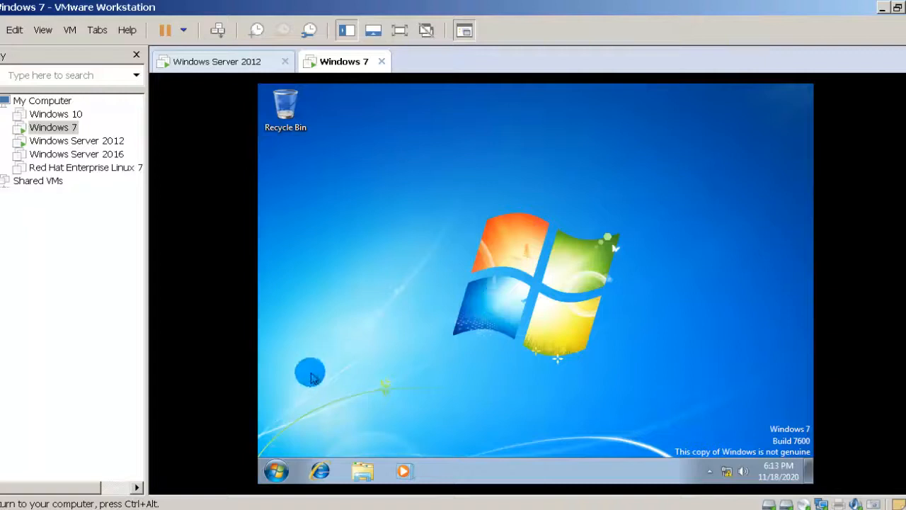
Open the Computer window, and write "this ist test file" in a new WordPad document
click(275, 469)
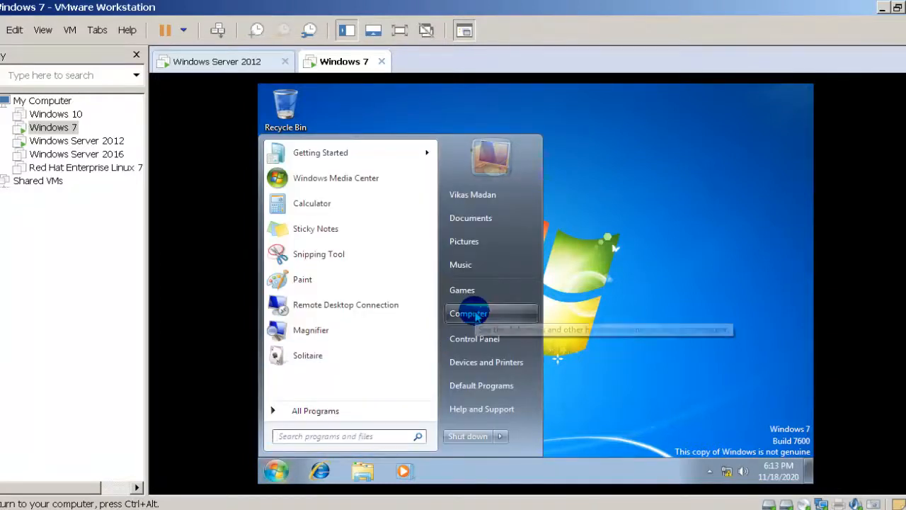
click(477, 315)
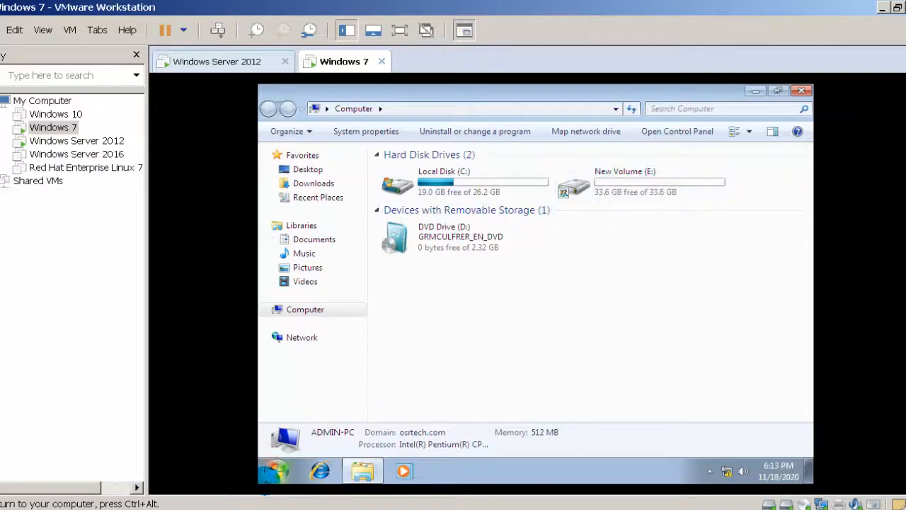
click(272, 476)
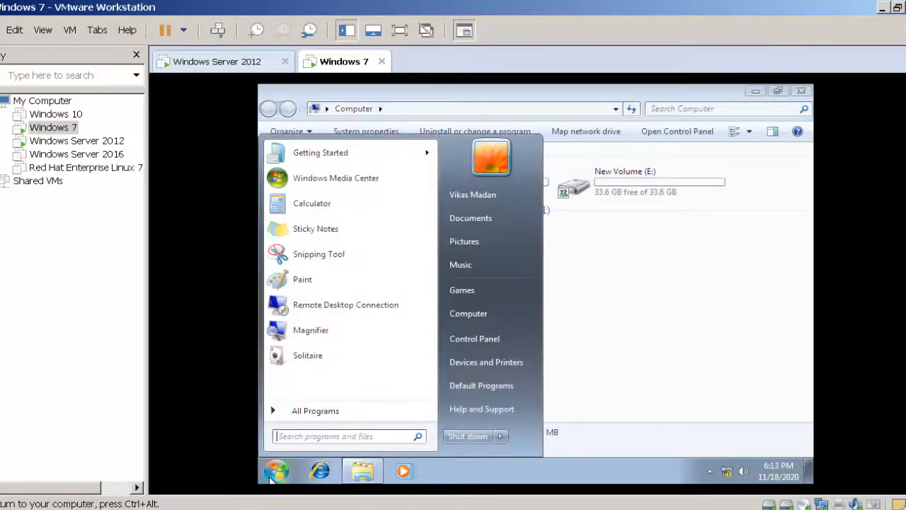
click(310, 436)
text(wordpad)
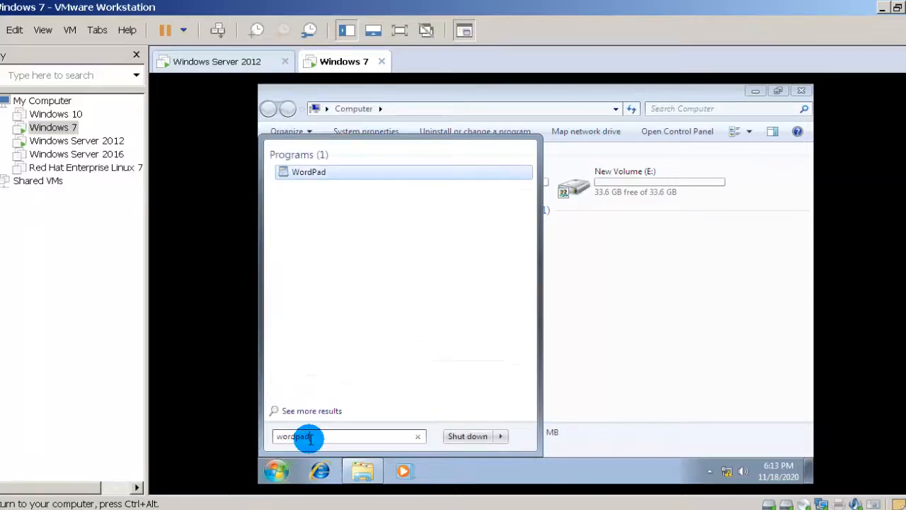
key(Return)
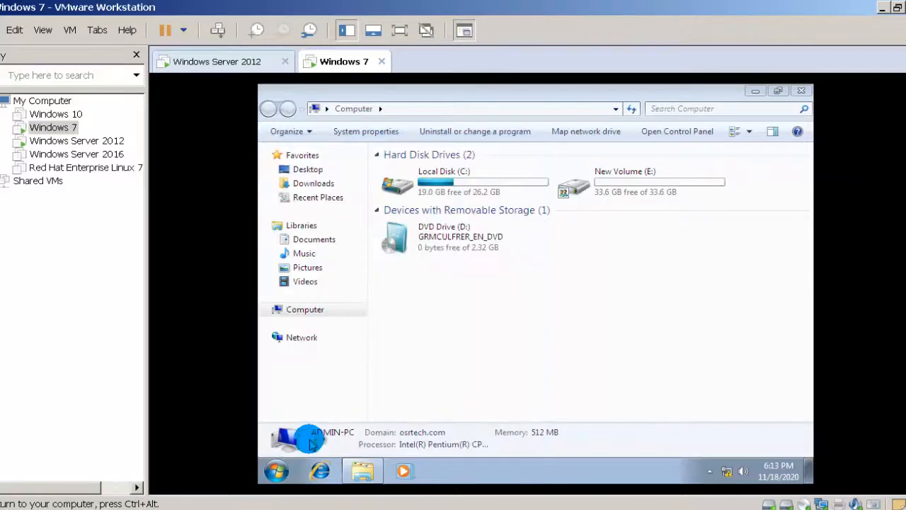
text(this ist test file)
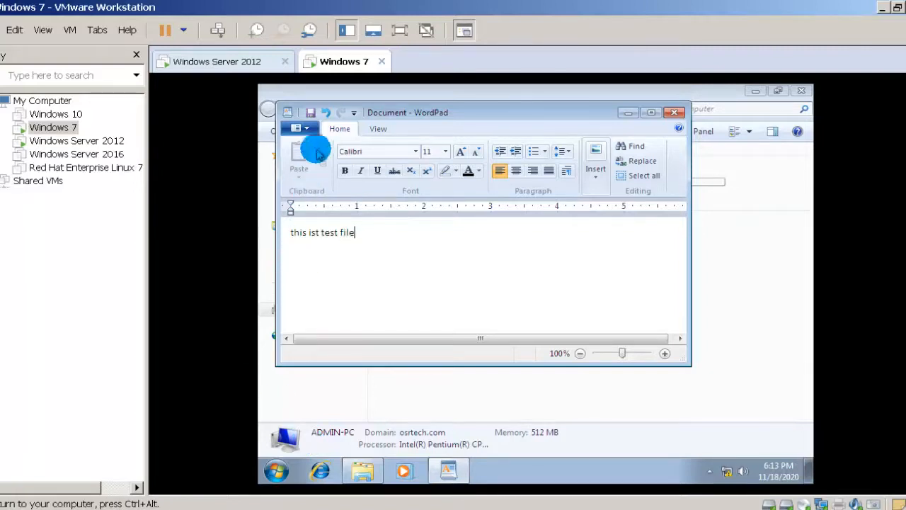
Save the WordPad document as Document in Rich Text Format on New Volume (E:) and close WordPad
click(311, 114)
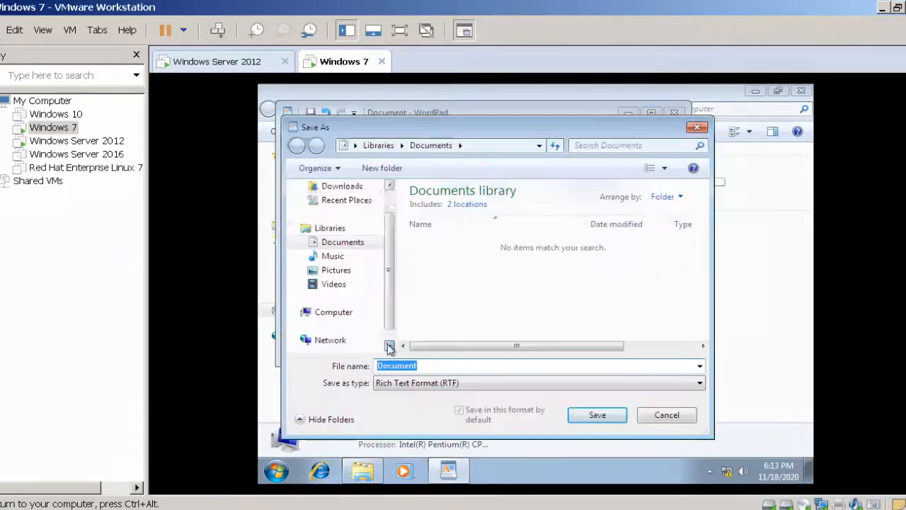
click(390, 346)
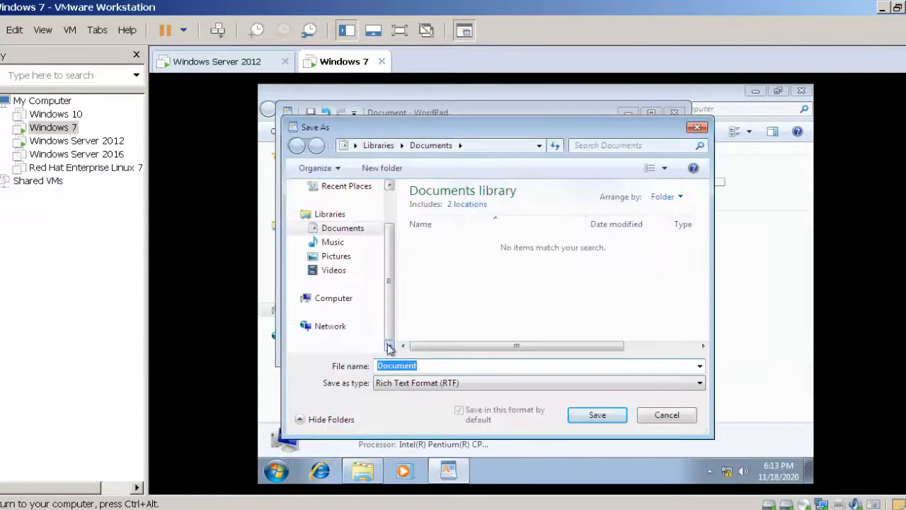
click(338, 297)
click(338, 298)
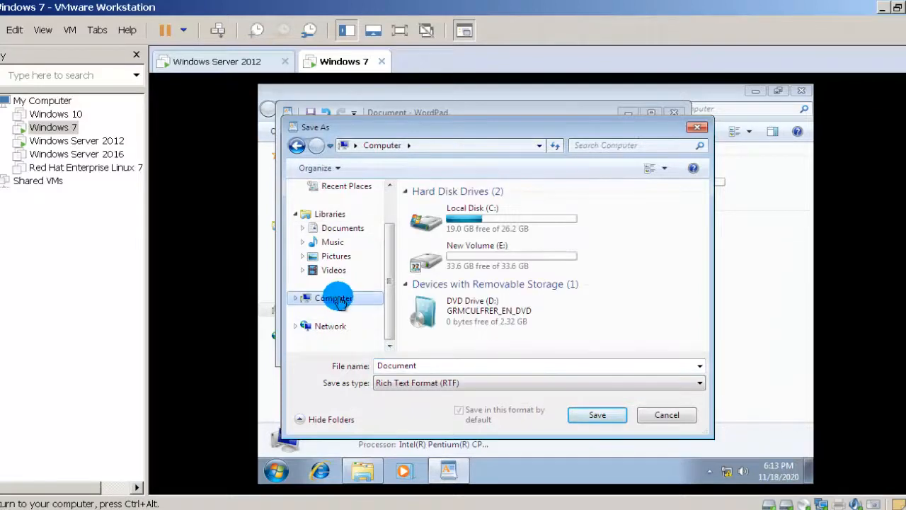
double_click(493, 260)
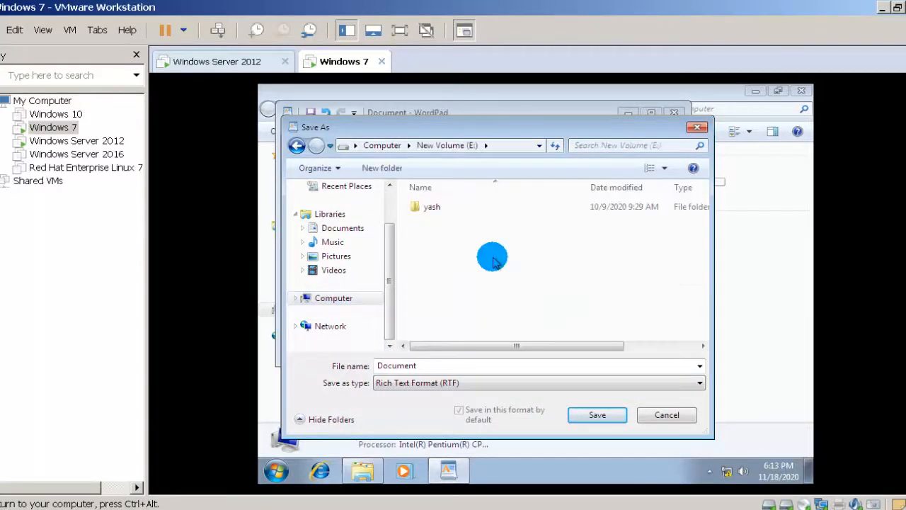
click(592, 416)
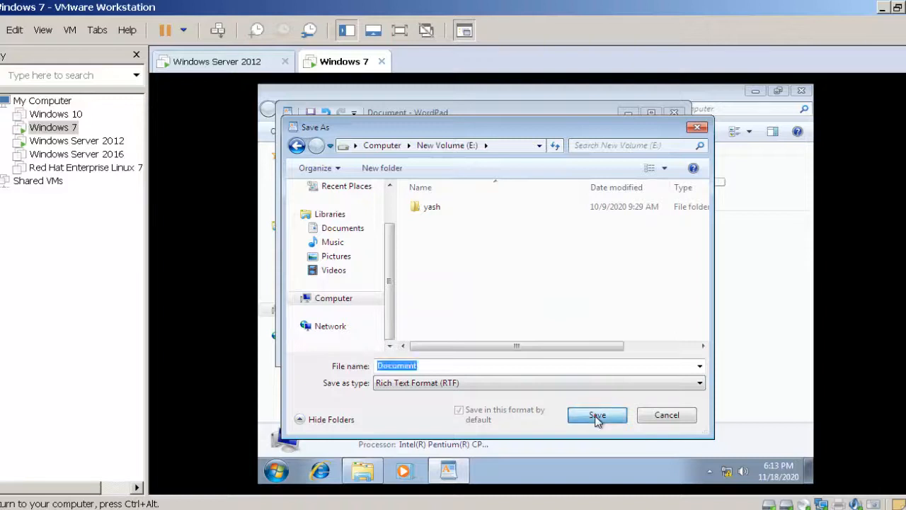
click(598, 416)
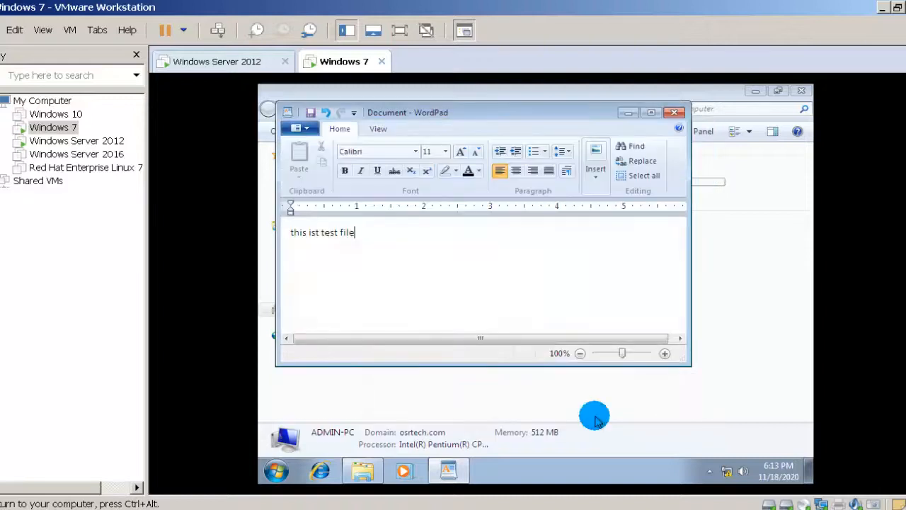
click(675, 113)
Check the contents of New Volume (E:), return to Computer and close the window
double_click(633, 180)
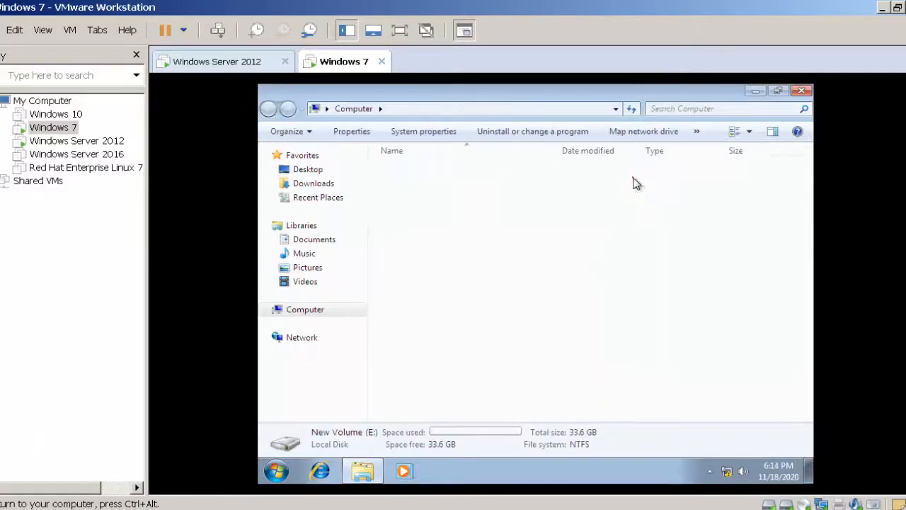
click(354, 108)
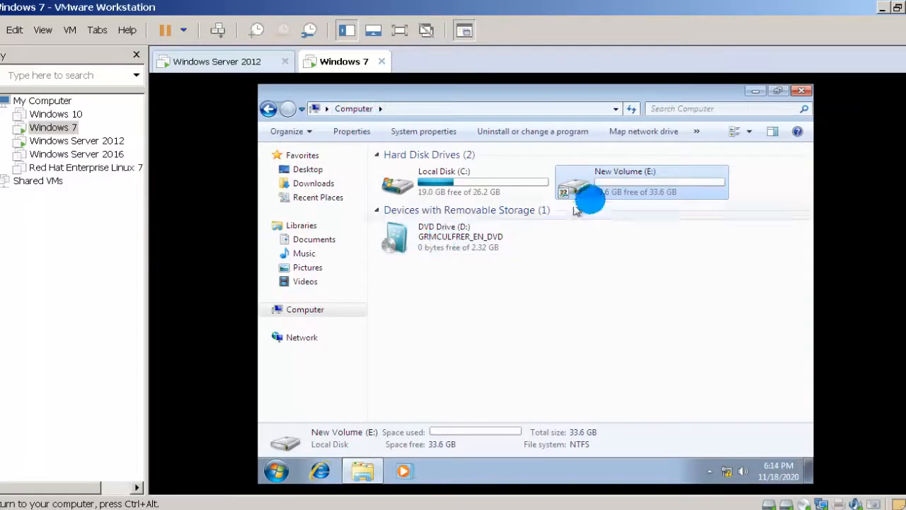
click(801, 93)
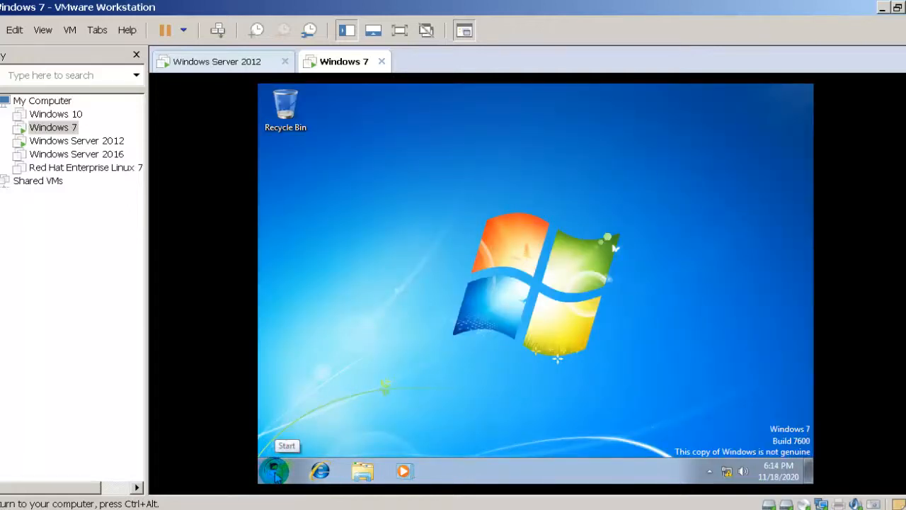
Open the server's network shares at \\192.168.25.1 through the Run dialog
key(super+r)
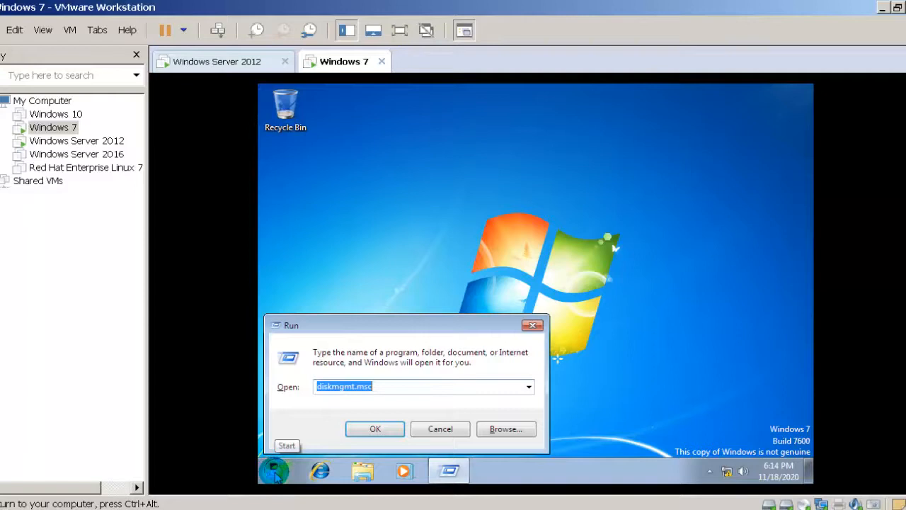
text(\)
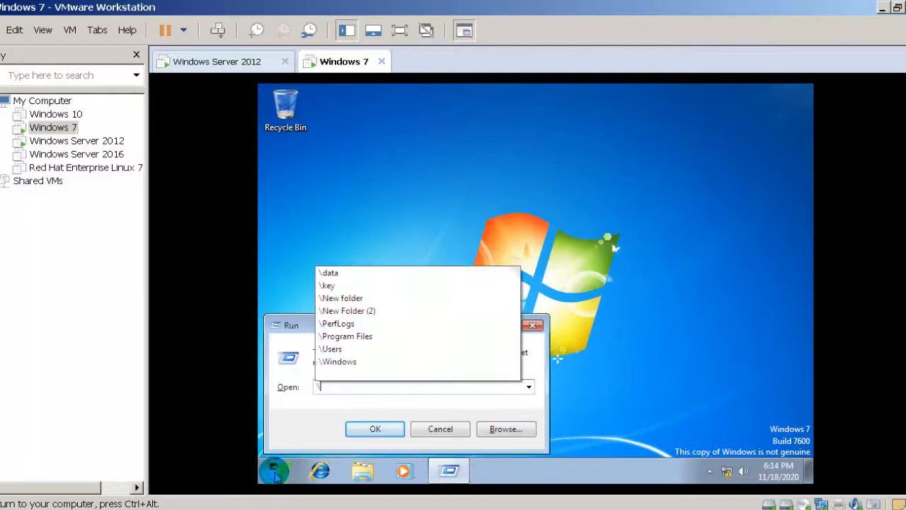
text(\192)
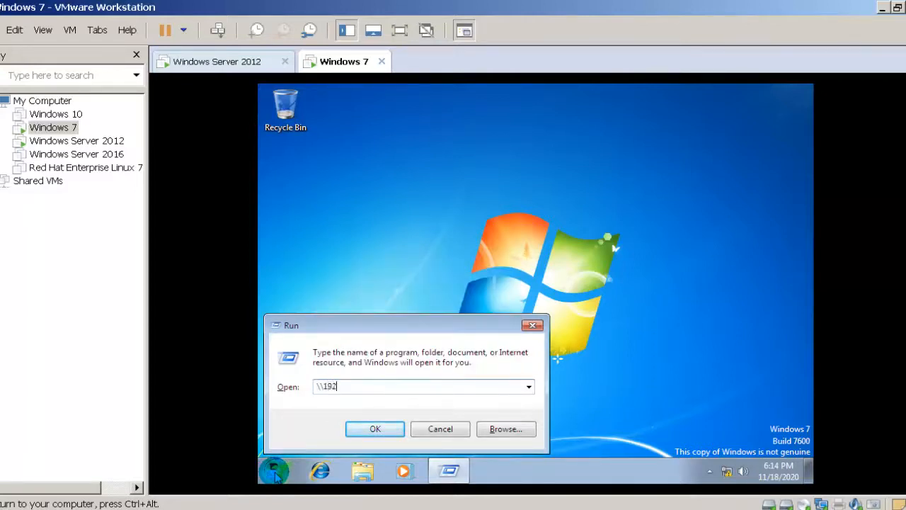
text(.168.10)
key(BackSpace)
key(BackSpace)
text(25.1)
key(Return)
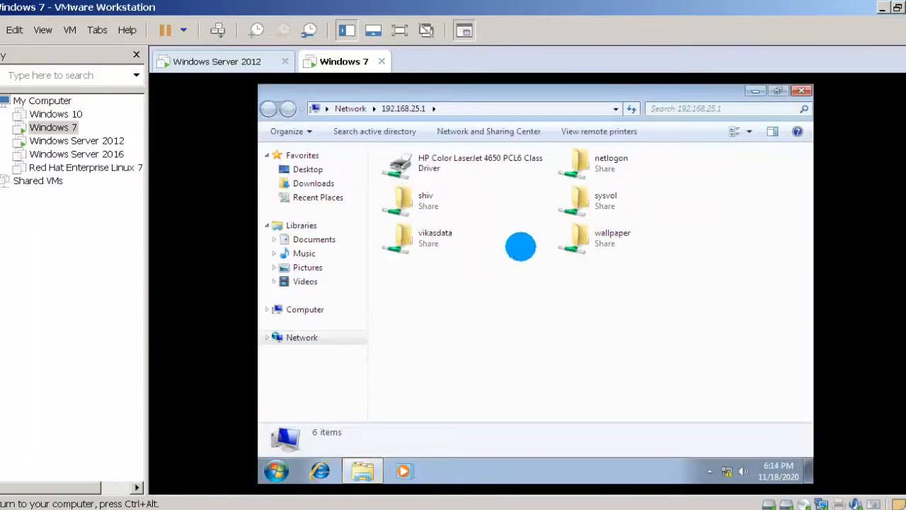
Map the vikasdata share as network drive Z: with Reconnect at logon enabled
right_click(426, 241)
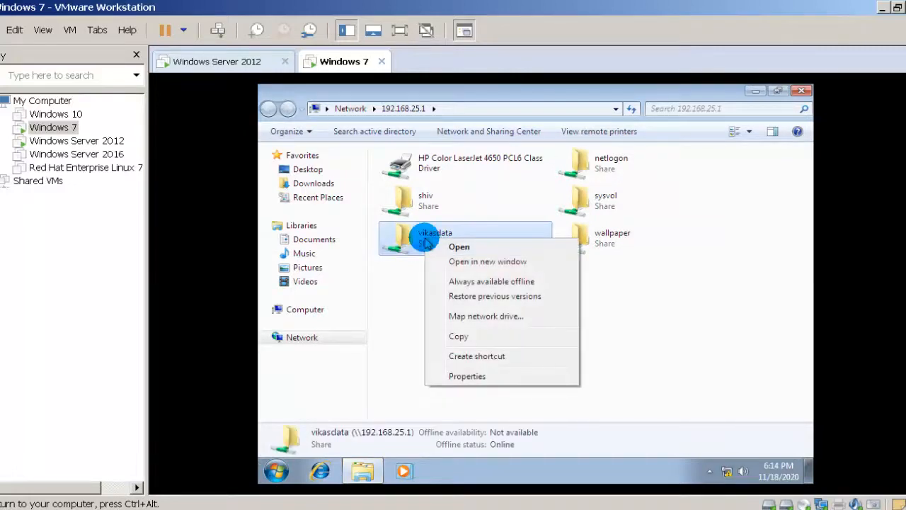
click(485, 318)
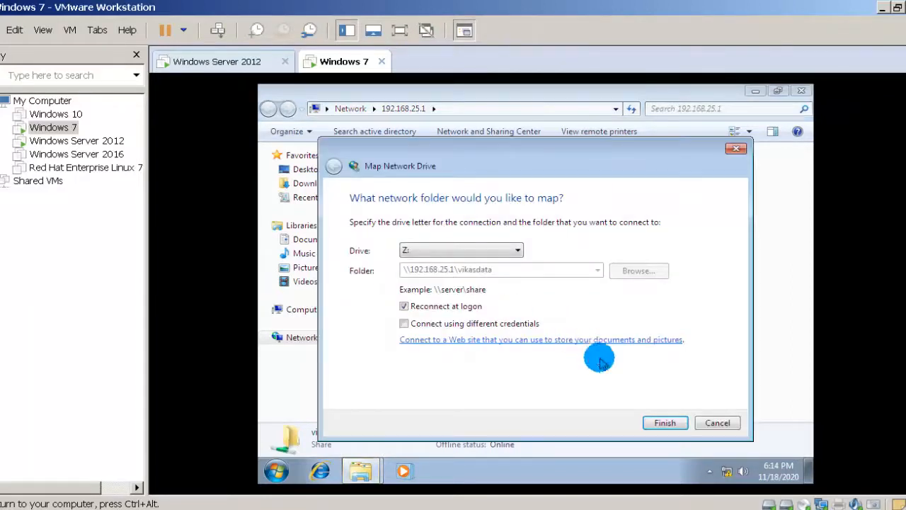
click(518, 251)
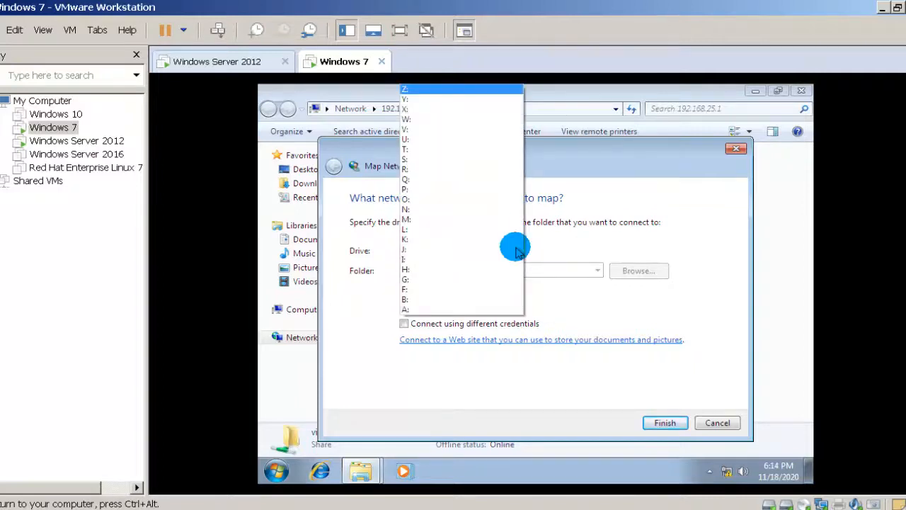
click(470, 90)
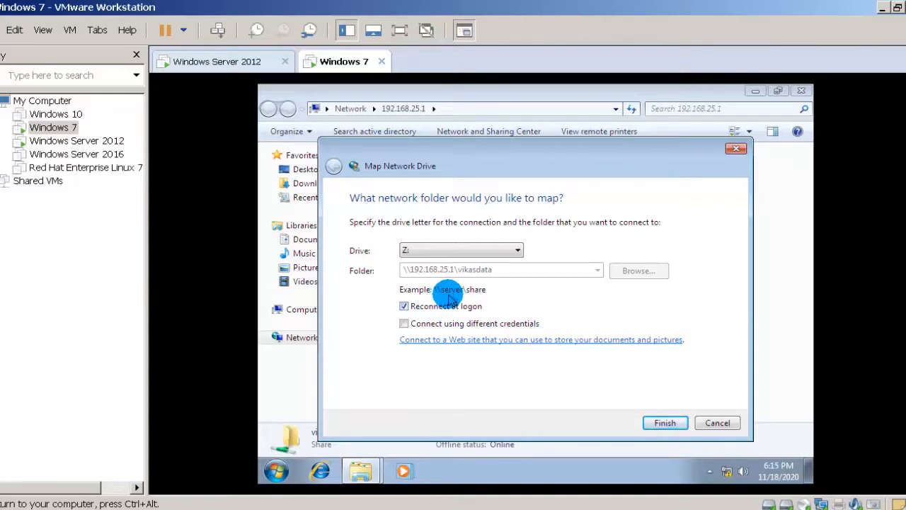
click(665, 422)
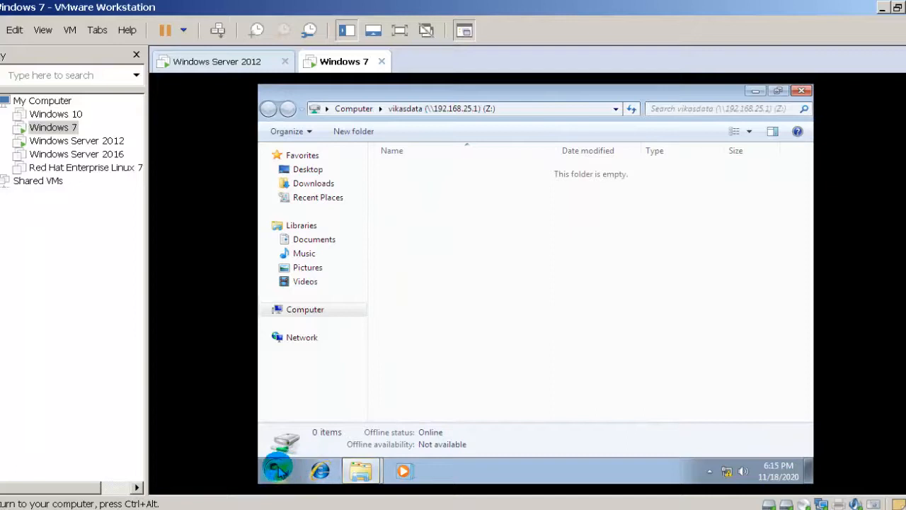
Open the server's network shares by host name at \\dc1\ through the Run dialog
key(super+r)
text(\\d)
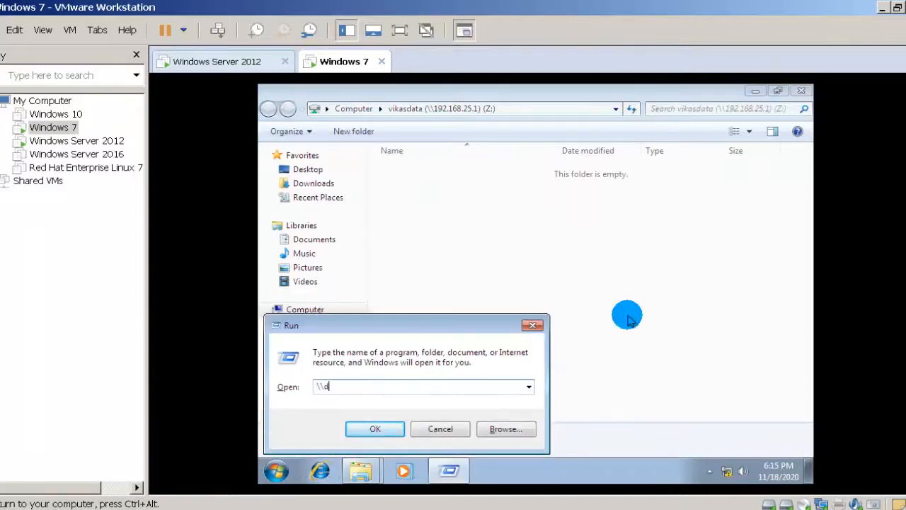
text(c1\)
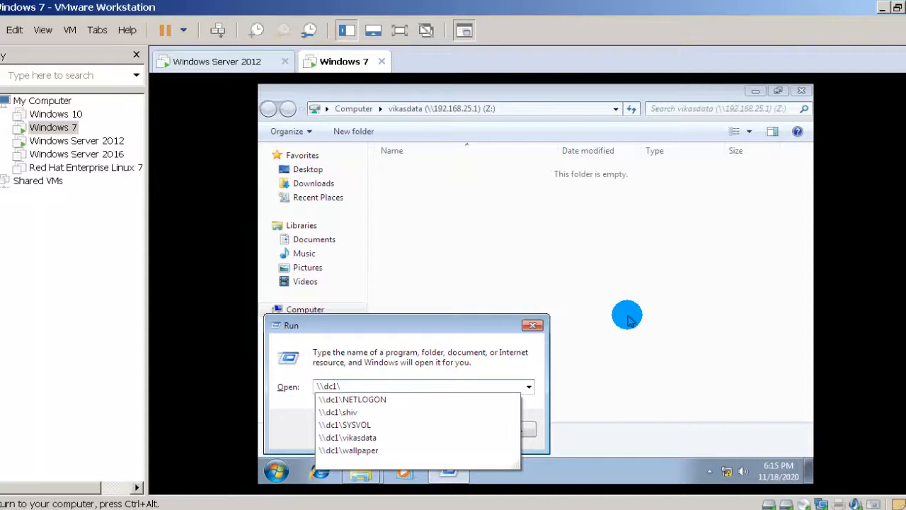
key(Return)
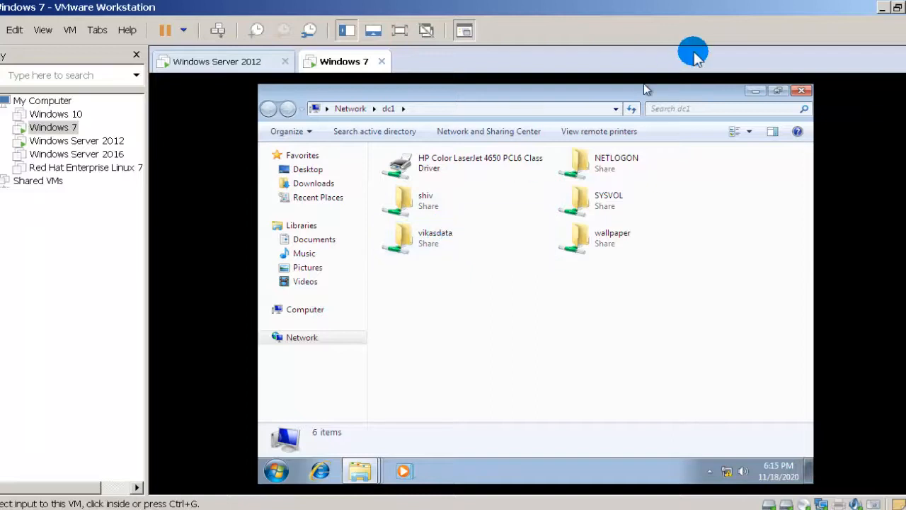
Close the dc1 and Z: drive windows and display the mapped network drive under Computer
click(799, 92)
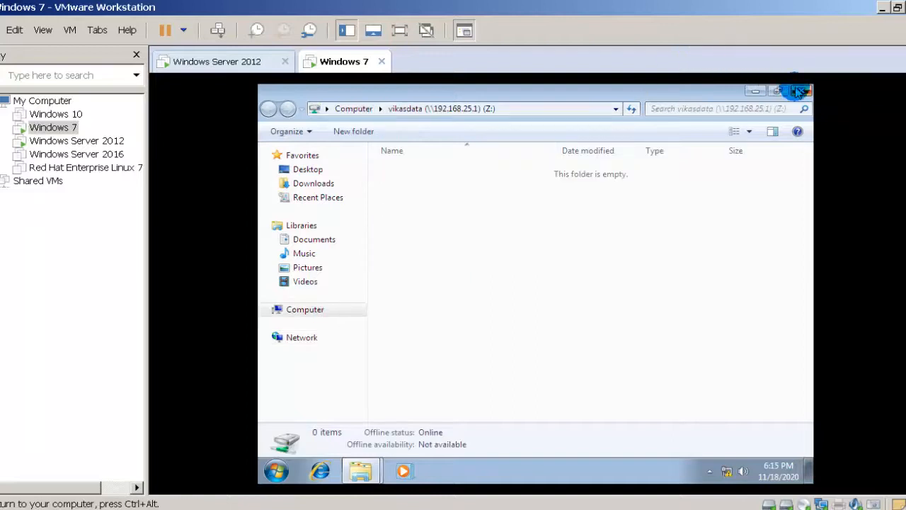
click(800, 92)
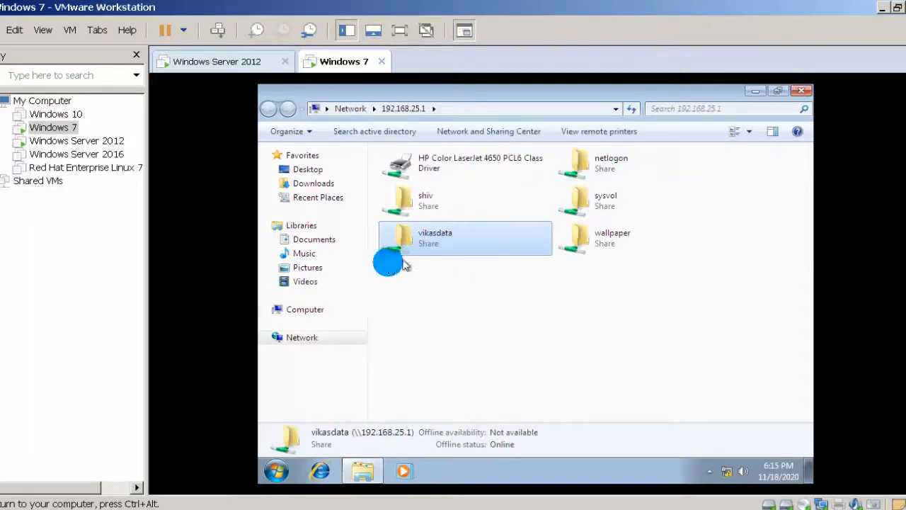
click(305, 309)
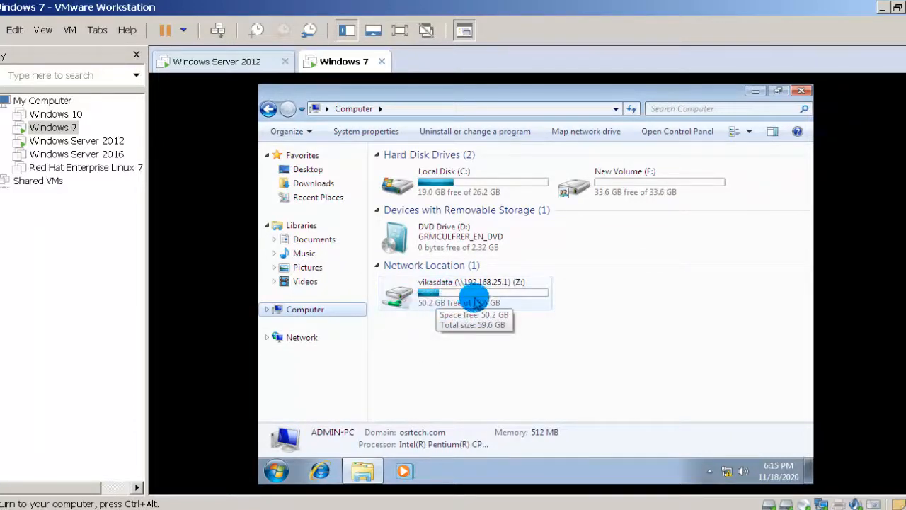
Create a WordPad document containing the text "this is test file for server"
click(278, 471)
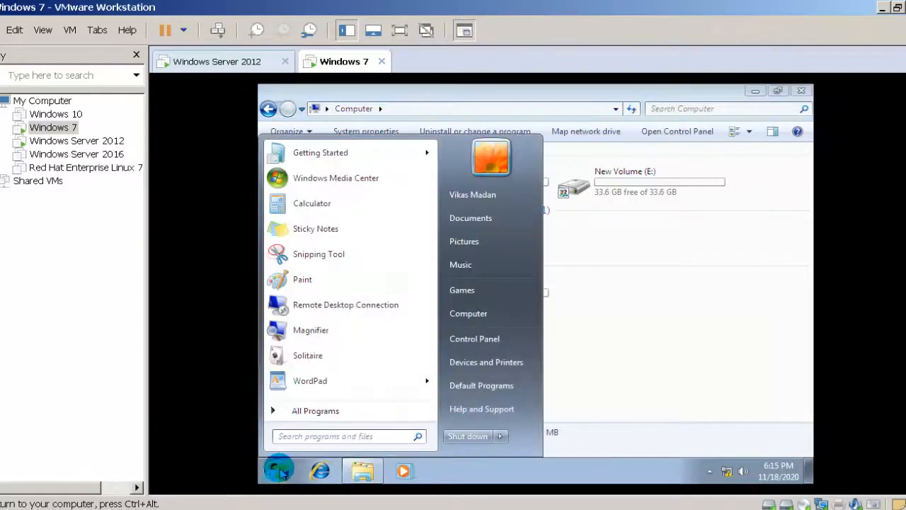
click(327, 386)
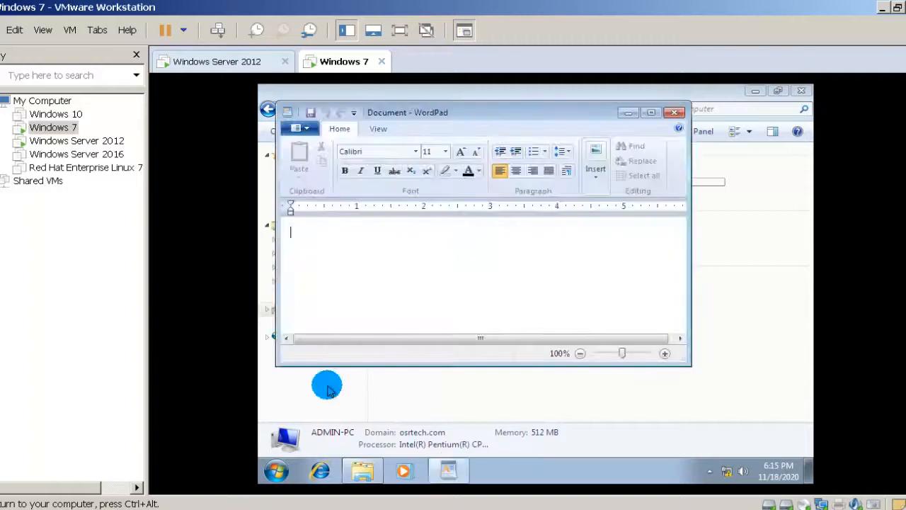
text(this is t)
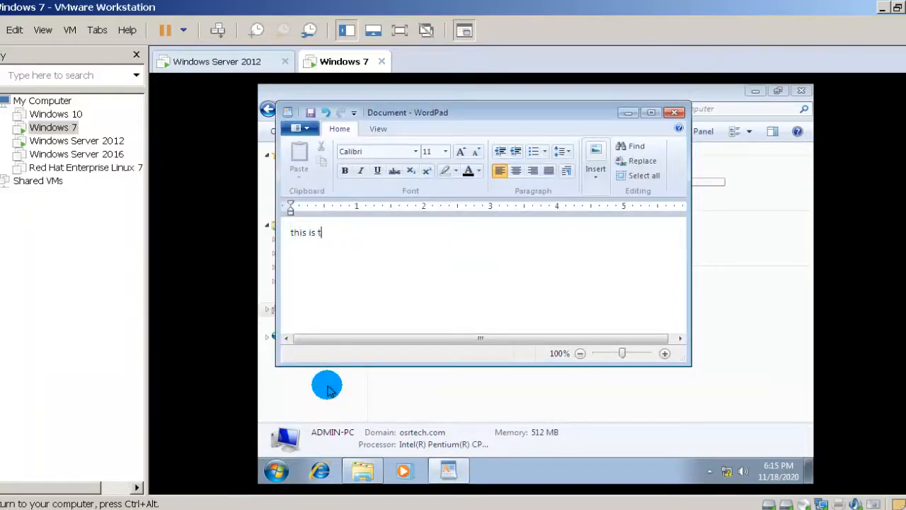
text(est file for server)
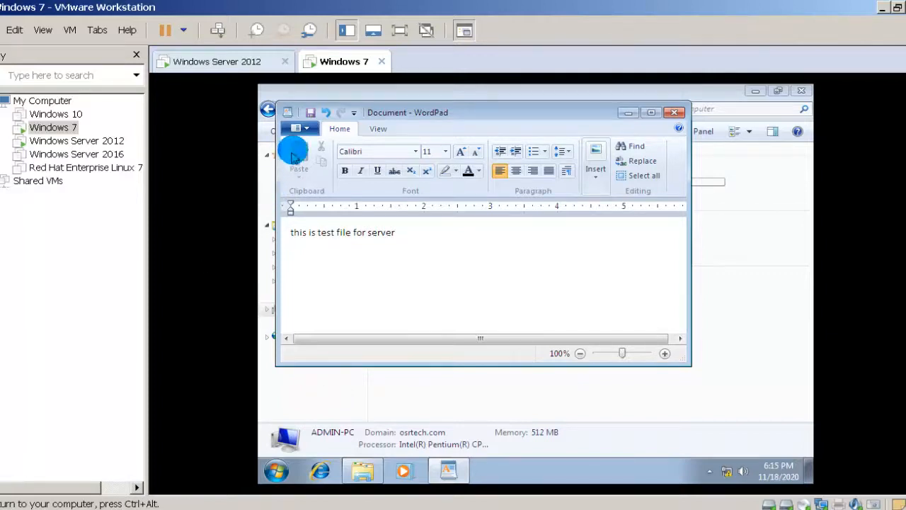
Start saving the WordPad document and choose the mapped vikasdata (Z:) network drive as the location
key(ctrl+s)
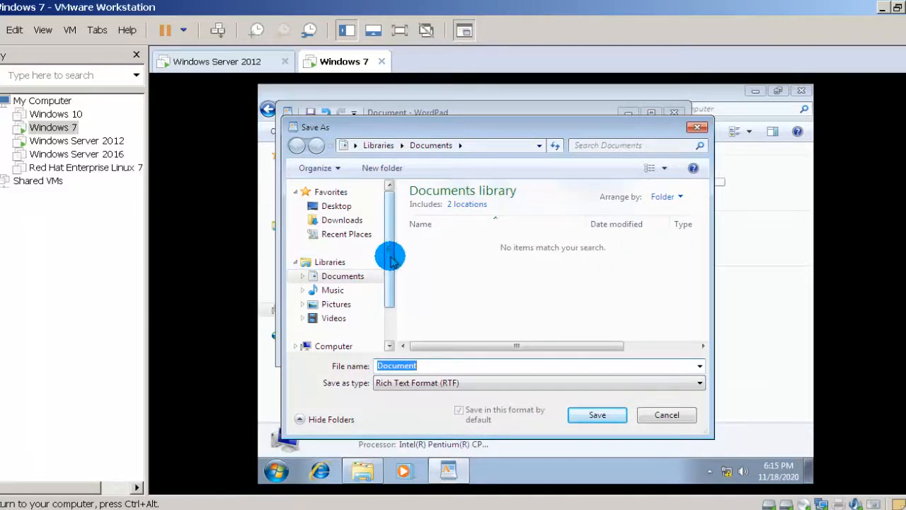
drag(392, 262, 389, 345)
click(332, 300)
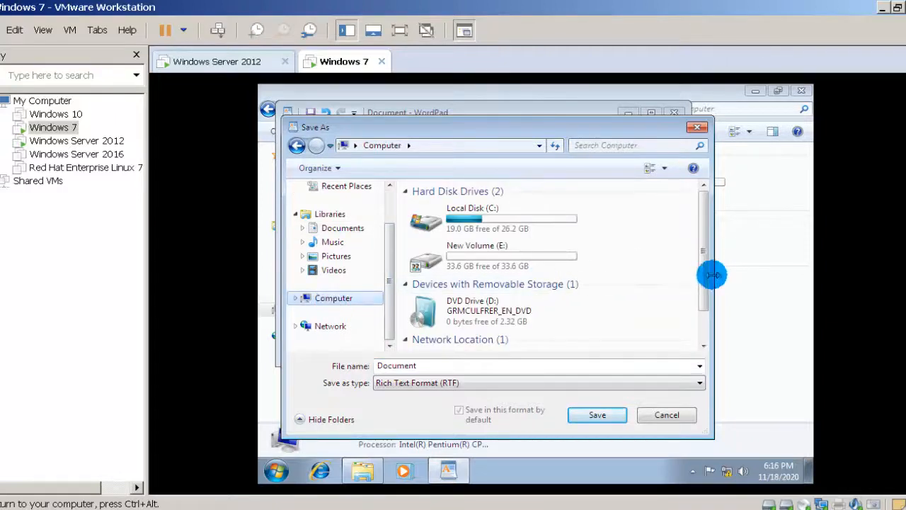
right_click(704, 317)
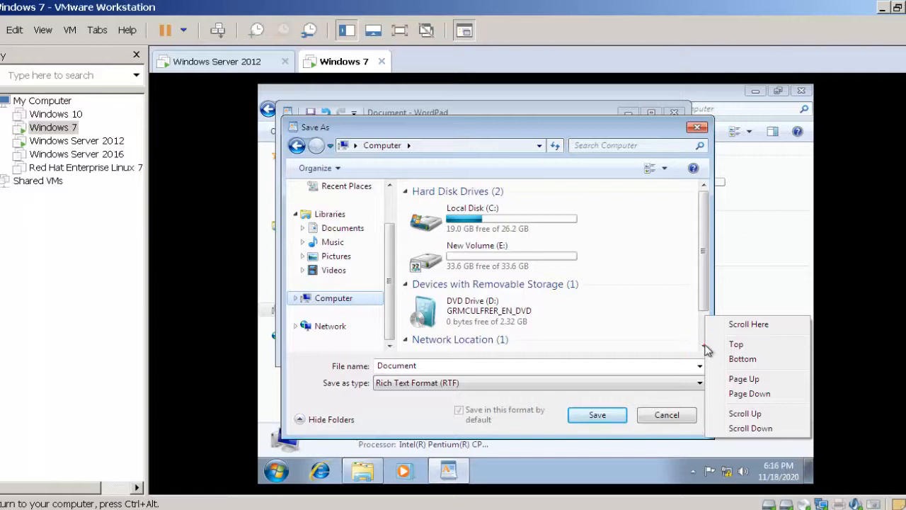
click(687, 332)
click(703, 346)
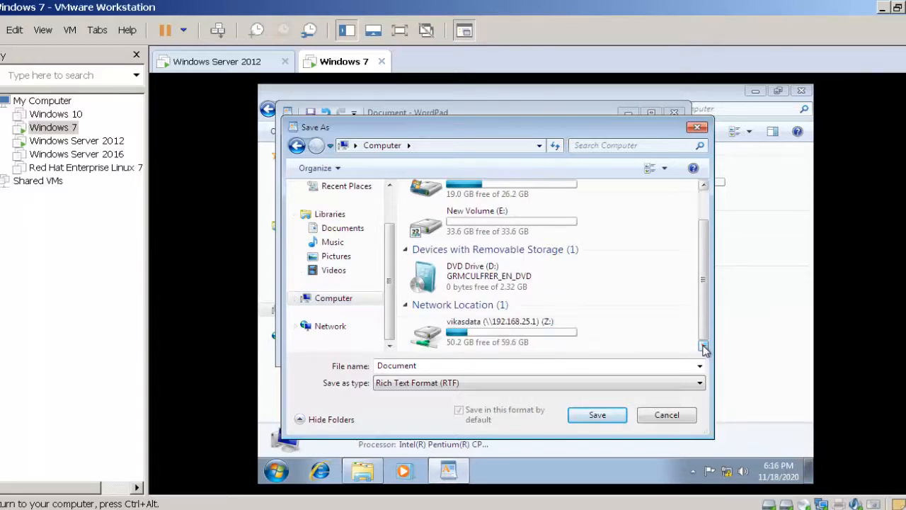
click(703, 347)
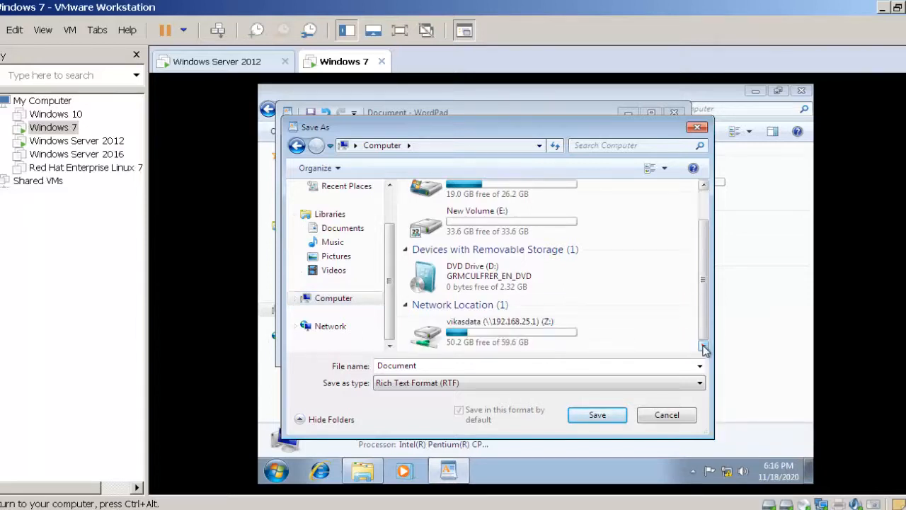
double_click(485, 338)
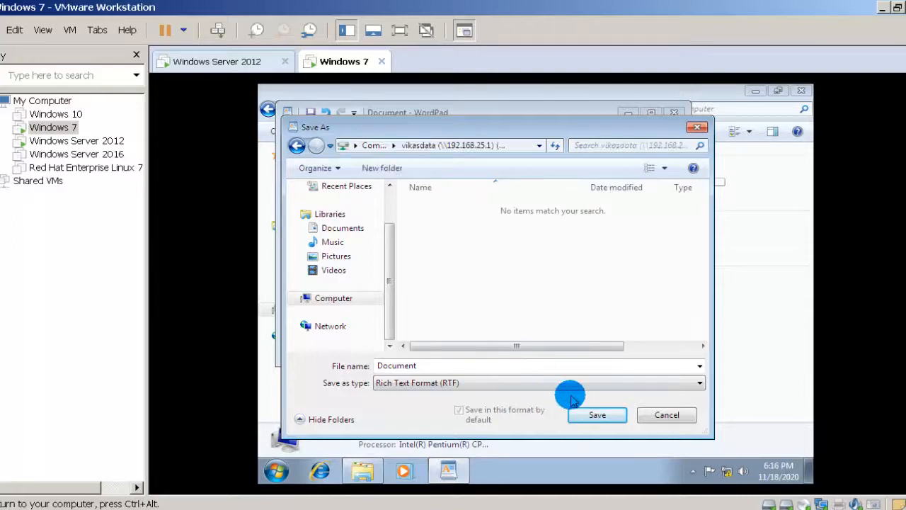
Save the document as "test file" in Rich Text Format and close WordPad
click(509, 364)
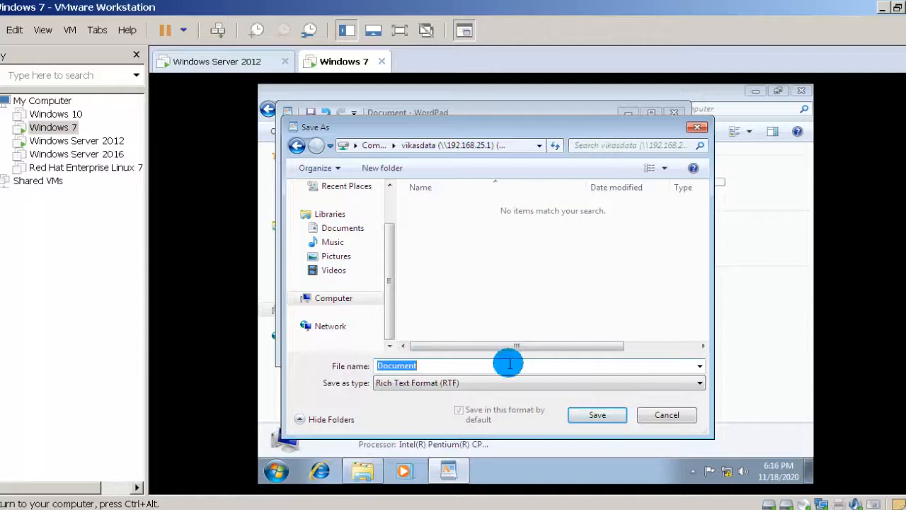
text(test)
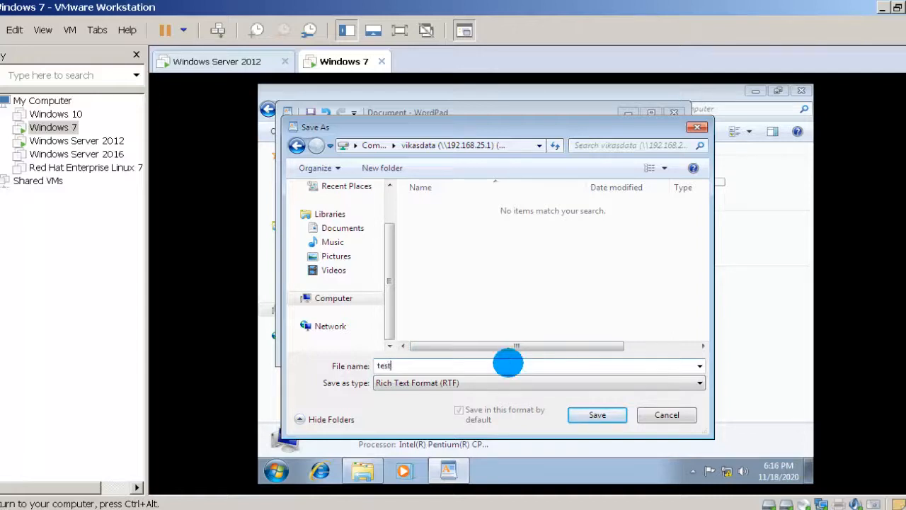
text( file)
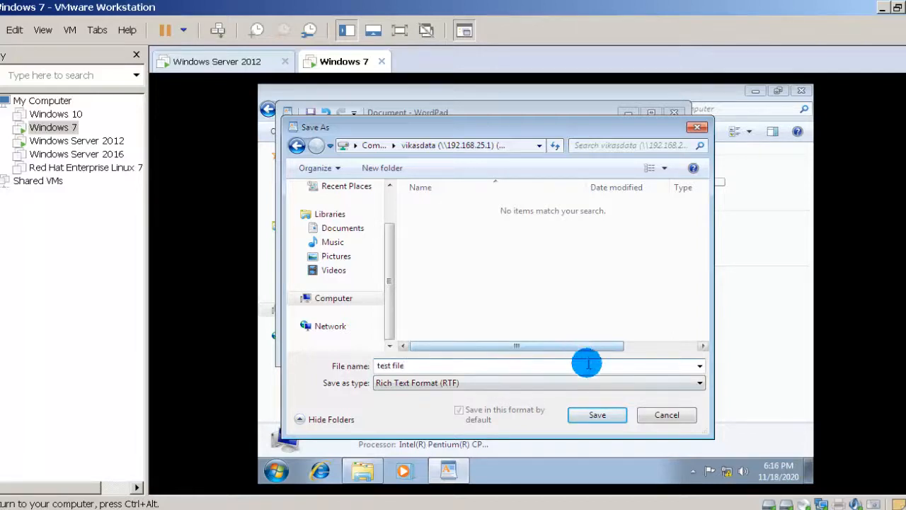
click(598, 415)
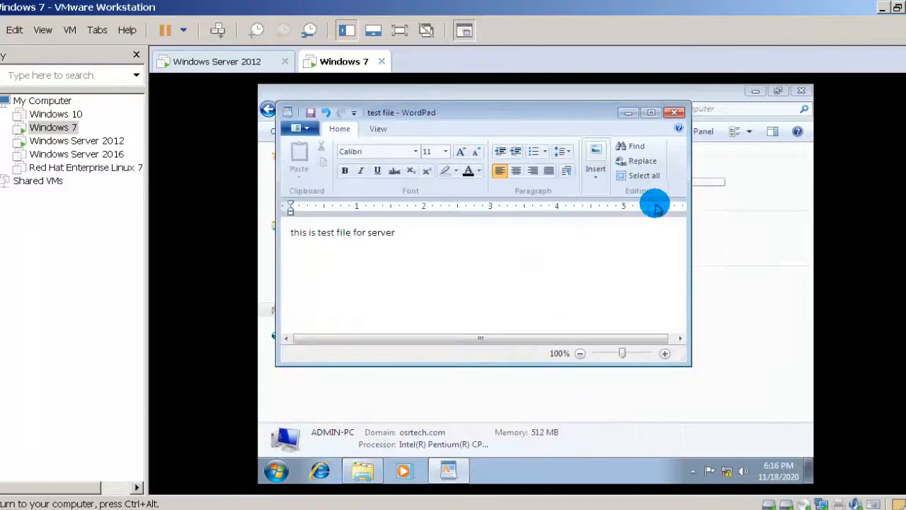
click(675, 116)
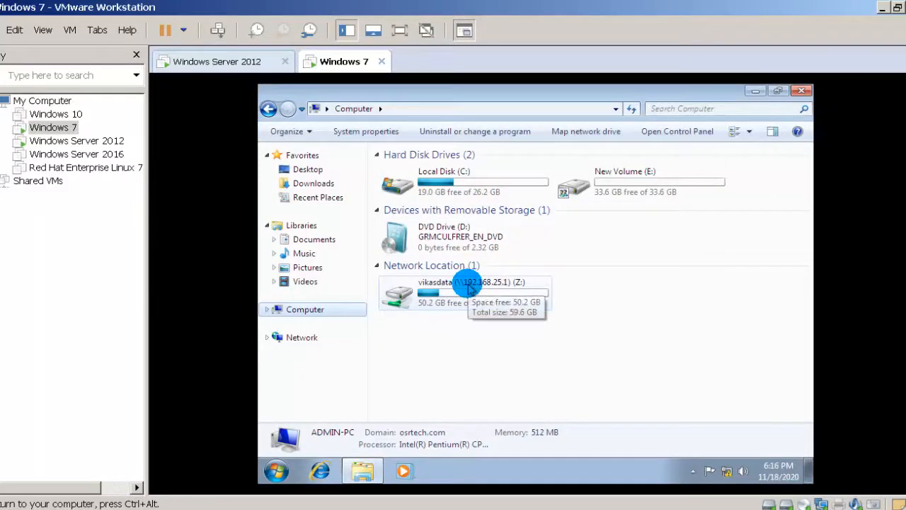
Switch to the Windows Server 2012 machine, check the contents of the vikasdata folder on Local Disk (C:) and close the window
click(248, 67)
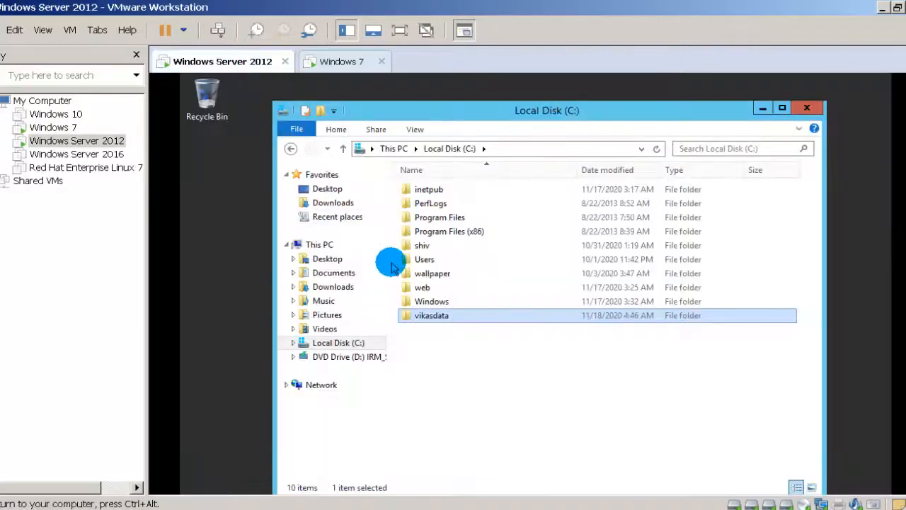
double_click(432, 317)
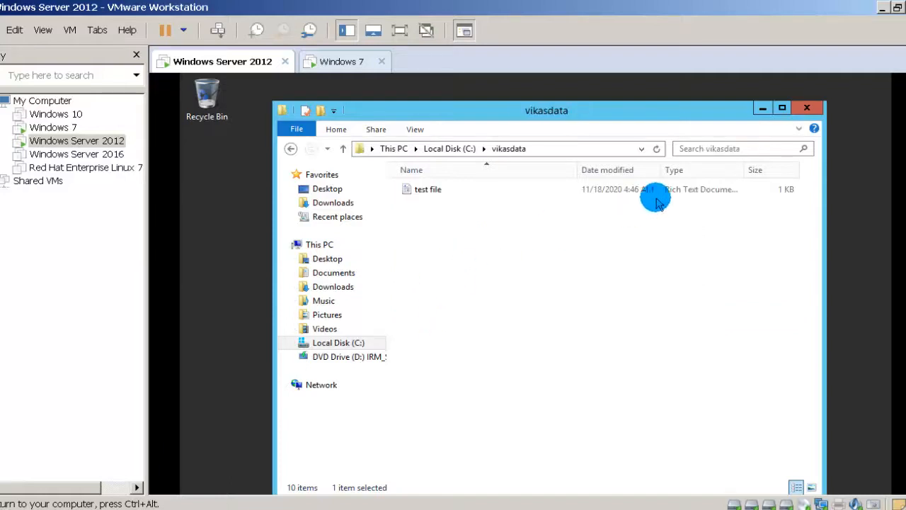
click(807, 108)
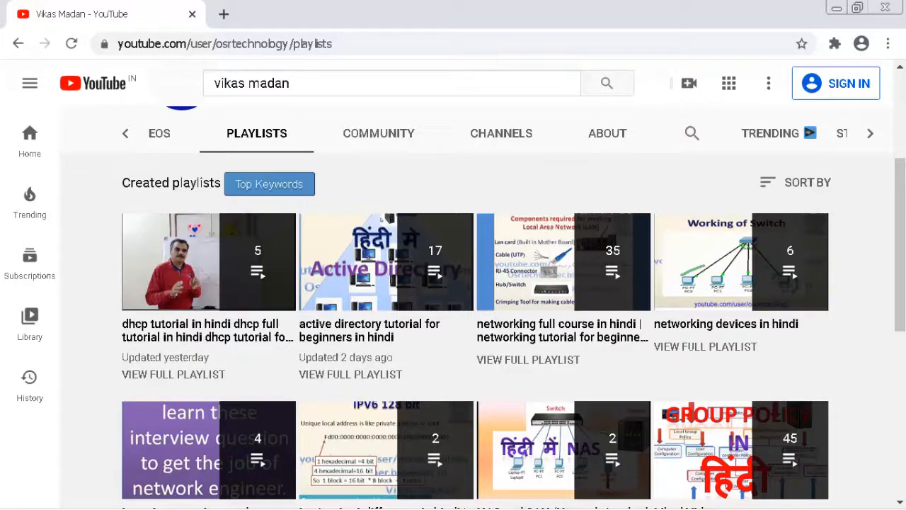
scroll(474, 318, down, 5)
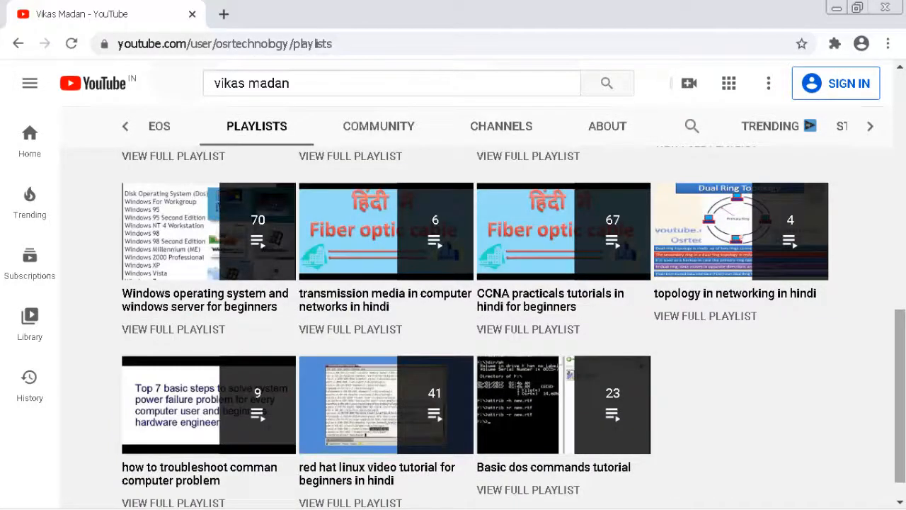